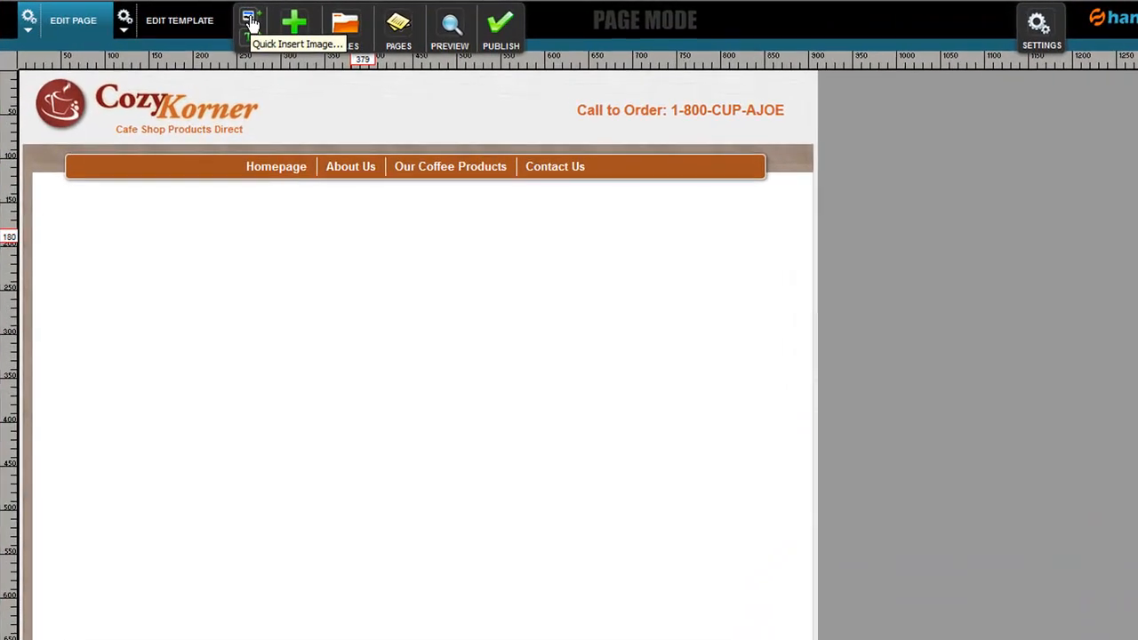
# Quick-insert the ACF7B.jpg portrait, place it below the navigation bar, and delete it from the page.
pyautogui.click(251, 21)
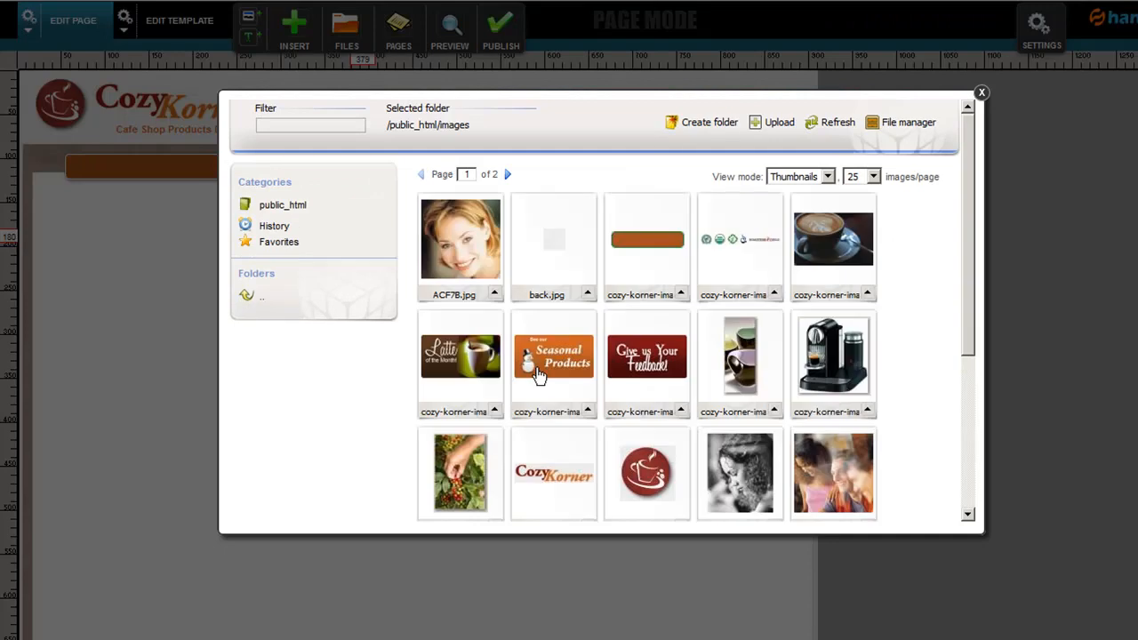
pyautogui.click(469, 255)
pyautogui.moveTo(223, 338); pyautogui.dragTo(568, 307)
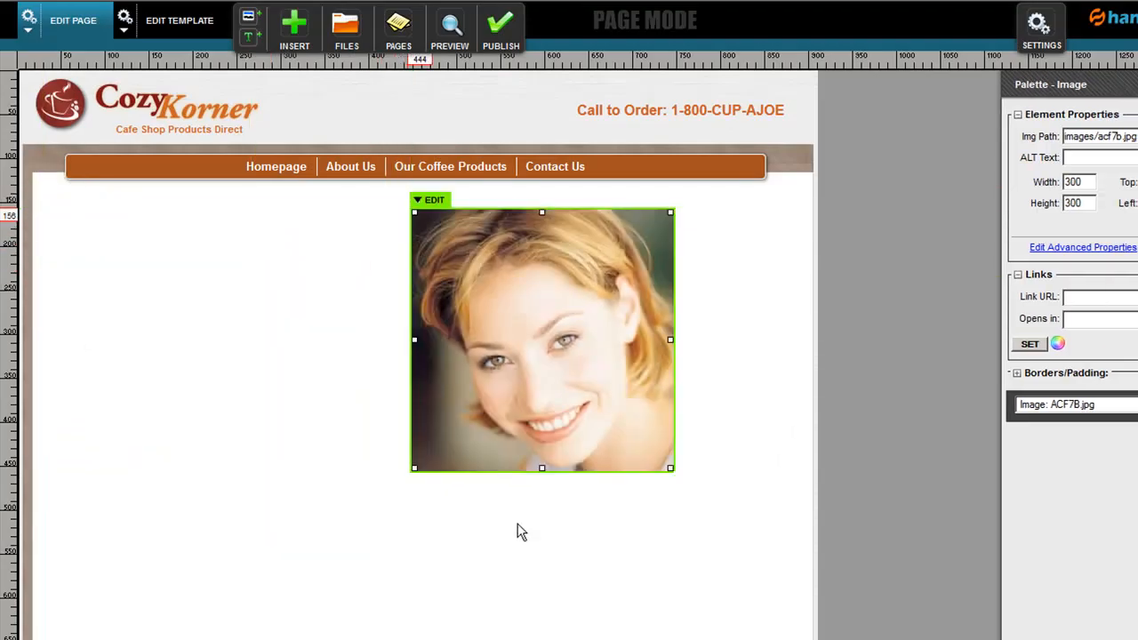
pyautogui.press('Delete')
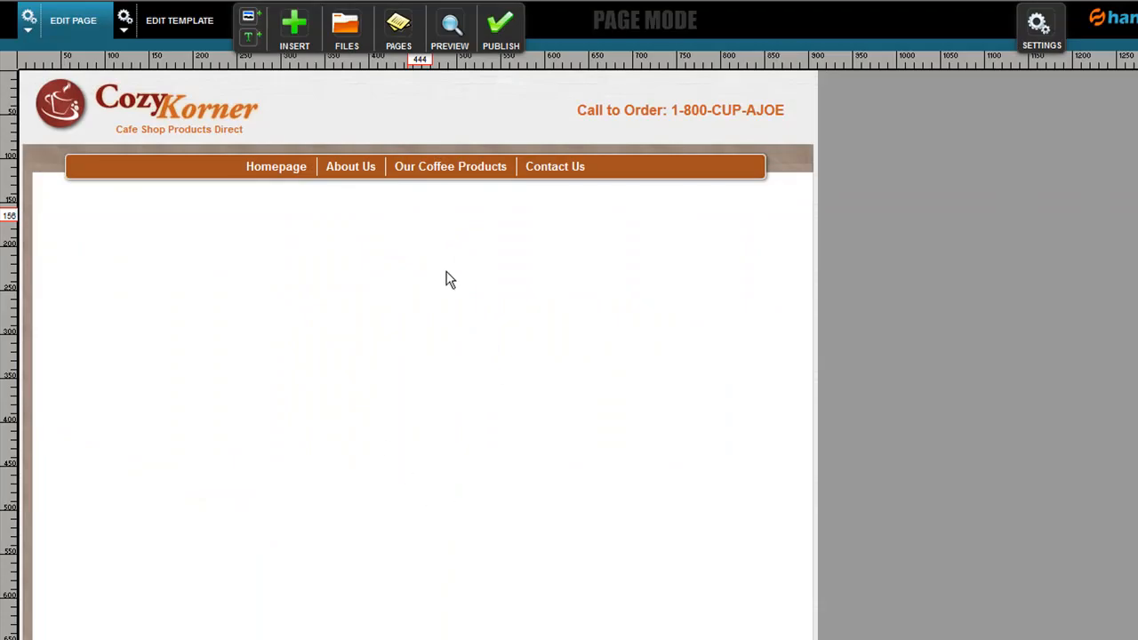
# Insert ACF7B.jpg as a regular image element, reposition it on the page, and remove it again.
pyautogui.click(294, 34)
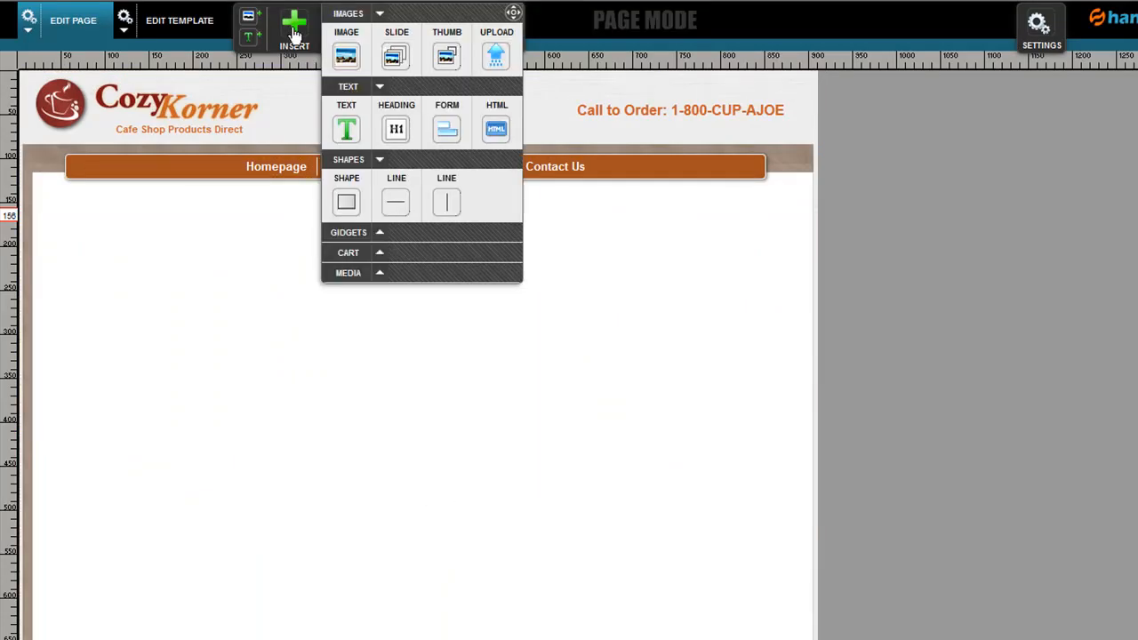
pyautogui.click(347, 57)
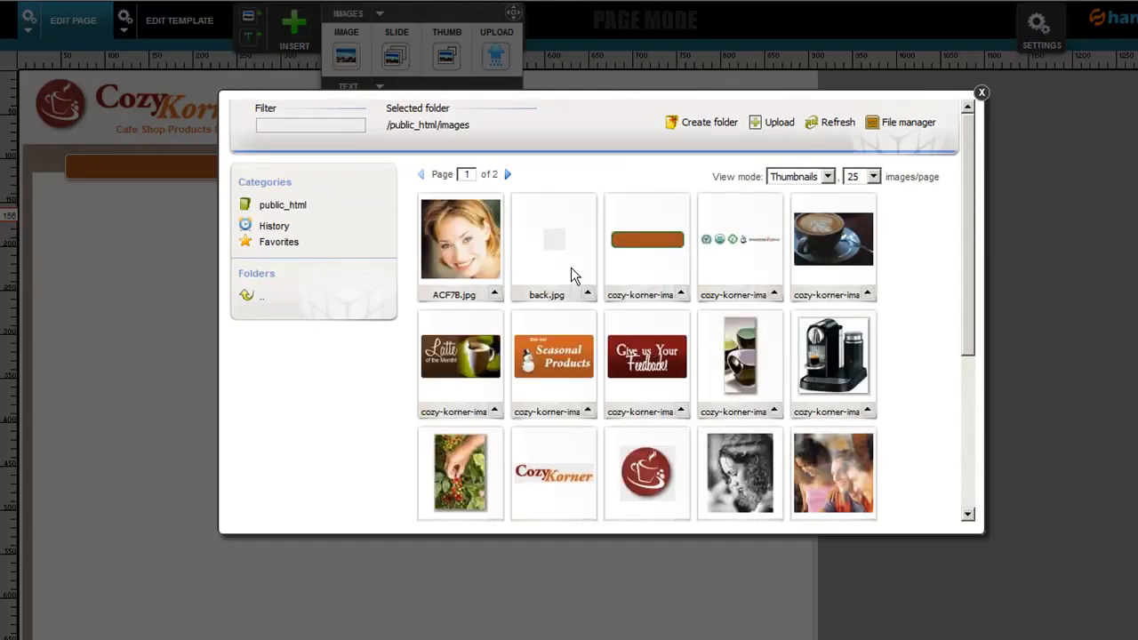
pyautogui.click(469, 253)
pyautogui.moveTo(178, 297); pyautogui.dragTo(534, 378)
pyautogui.press('Delete')
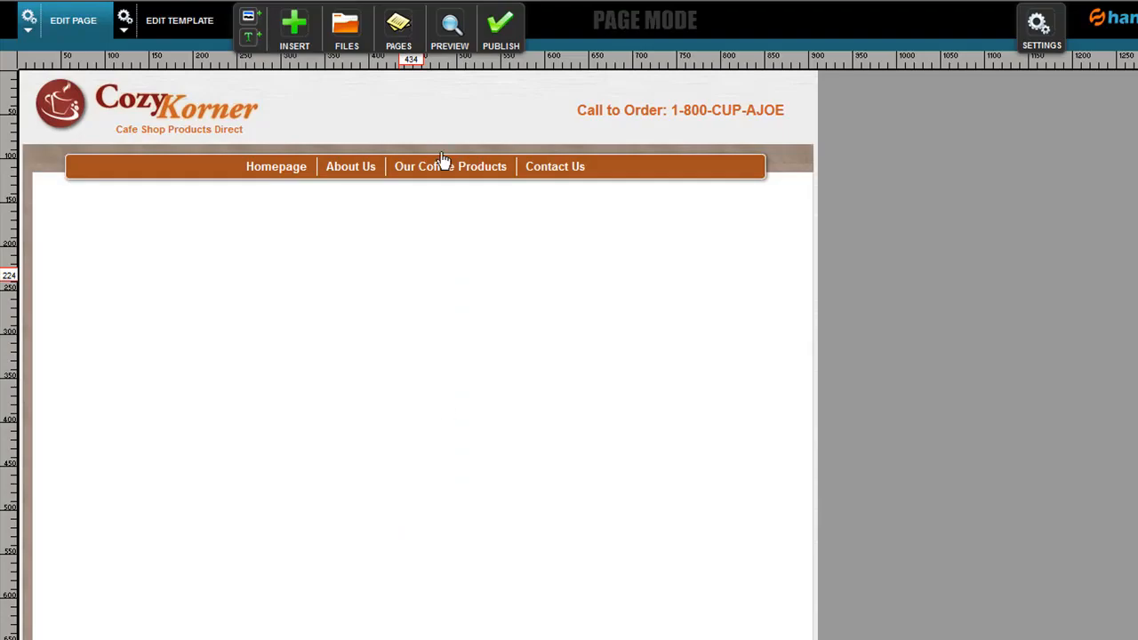
# Insert cozy-korner-images_r1_c9.jpg, cozy-korner-images_r3_c9.jpg and cozy-korner-images_r5_c9.jpg together from the file manager.
pyautogui.click(344, 27)
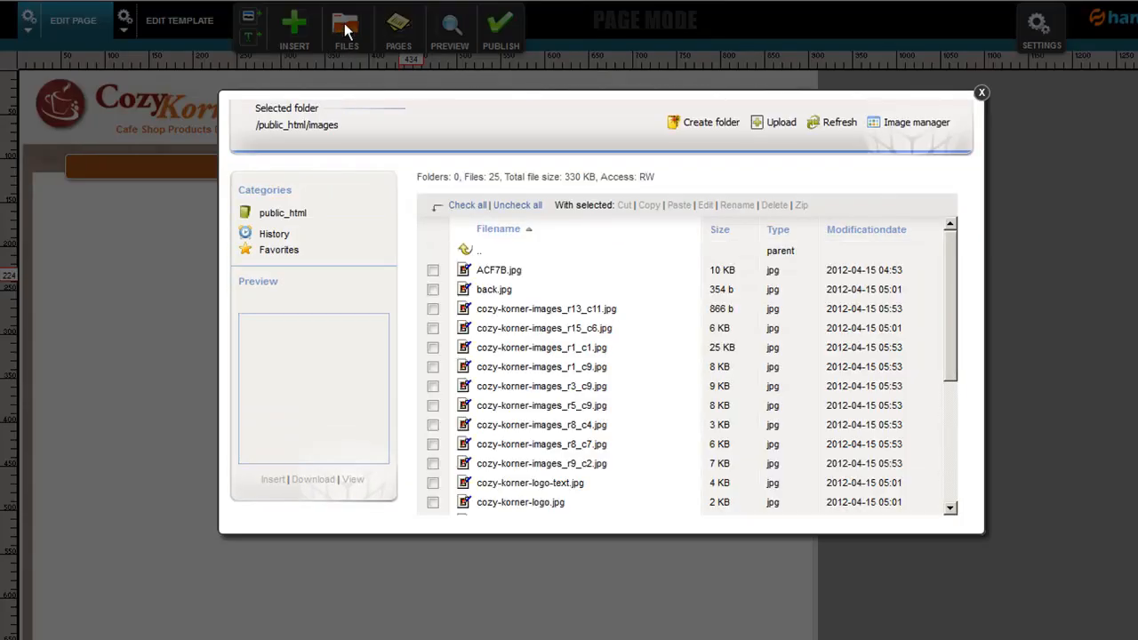
pyautogui.click(501, 311)
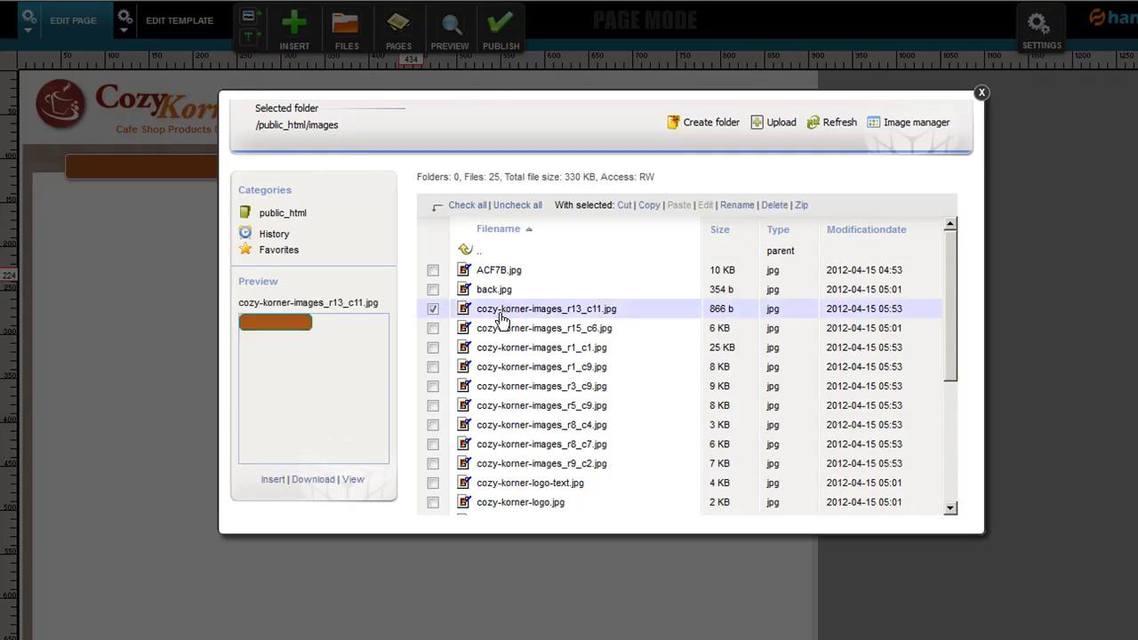
pyautogui.click(505, 353)
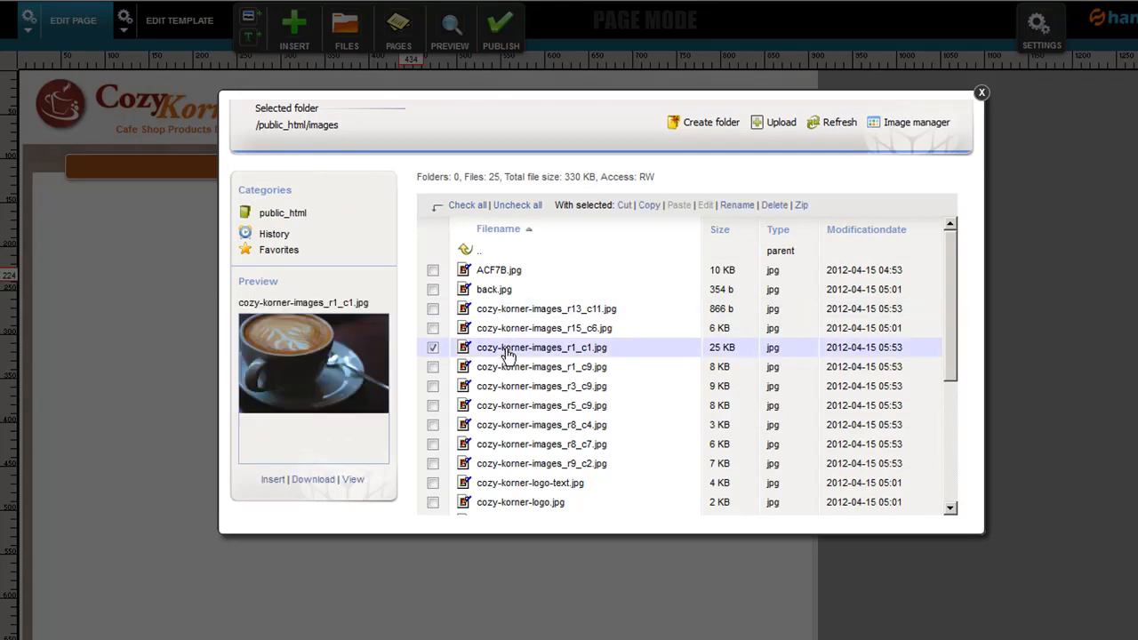
pyautogui.click(516, 372)
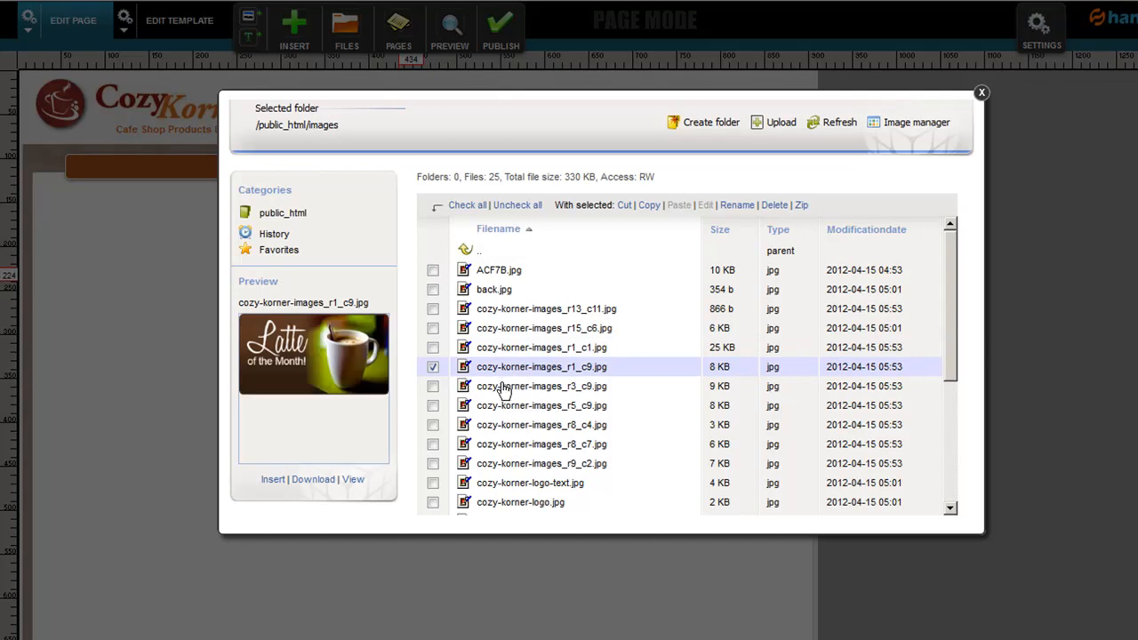
pyautogui.click(433, 386)
pyautogui.click(432, 405)
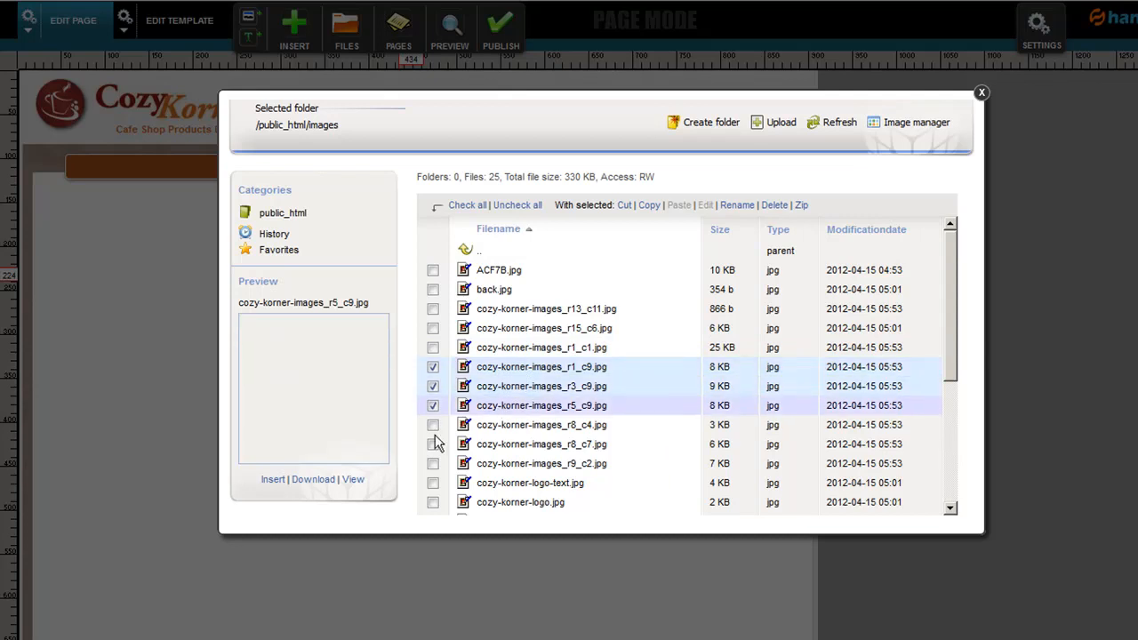
pyautogui.click(272, 481)
# Arrange the three banners in a column along the page's left side, with Latte above Feedback and Seasonal Products lowest.
pyautogui.moveTo(174, 301); pyautogui.dragTo(190, 443)
pyautogui.moveTo(171, 272); pyautogui.dragTo(259, 582)
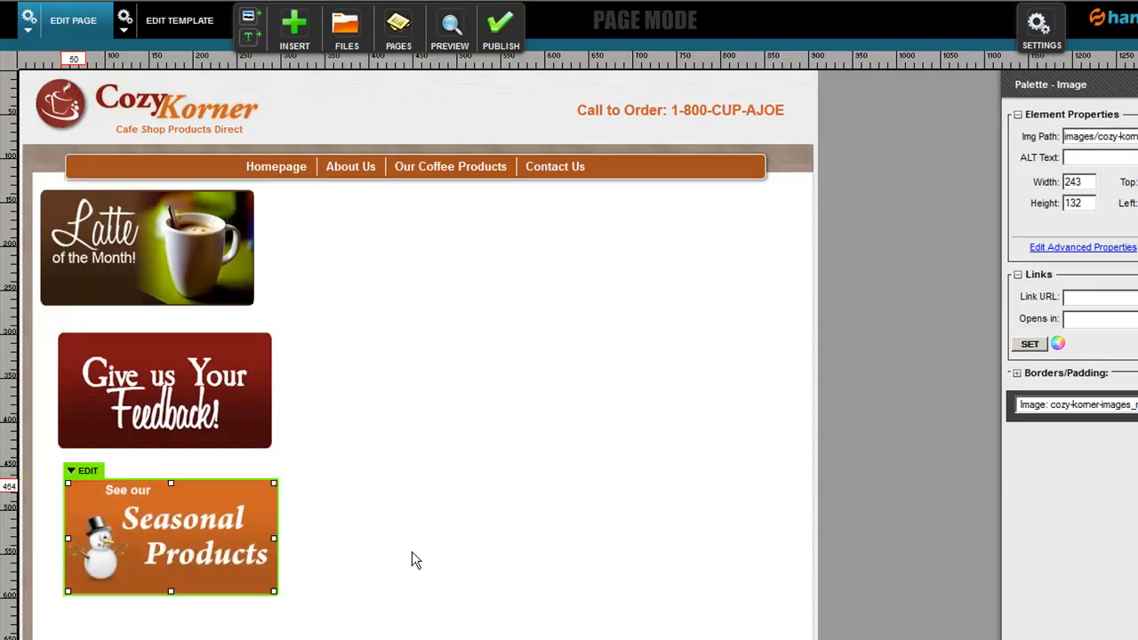
pyautogui.click(446, 392)
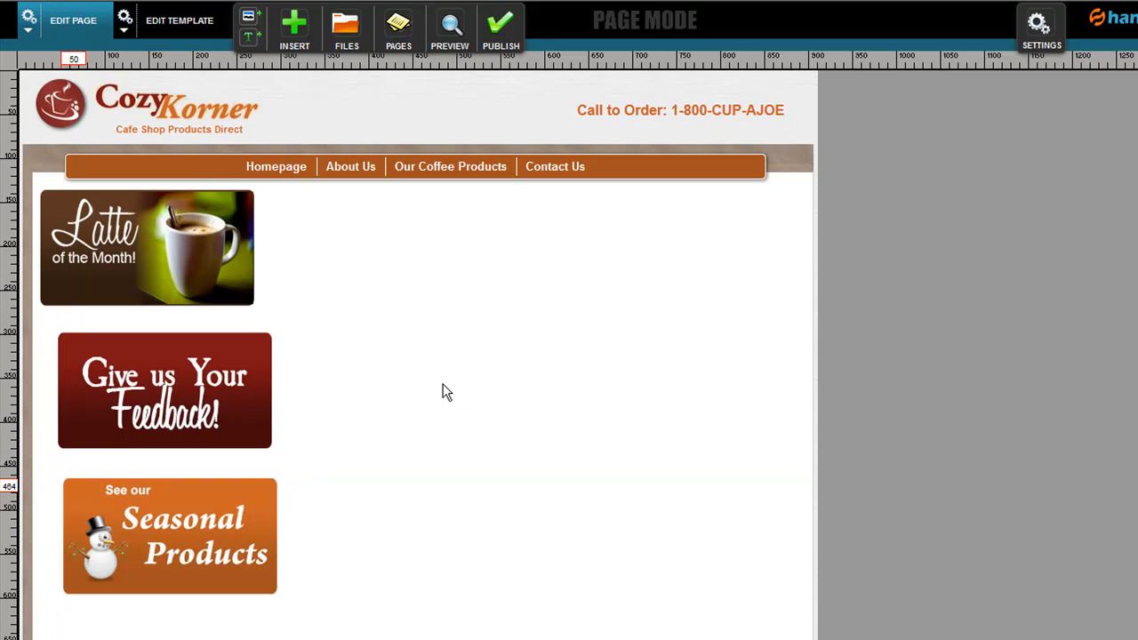
# Open the image upload form, look at the local image files available, and close it without uploading.
pyautogui.click(294, 29)
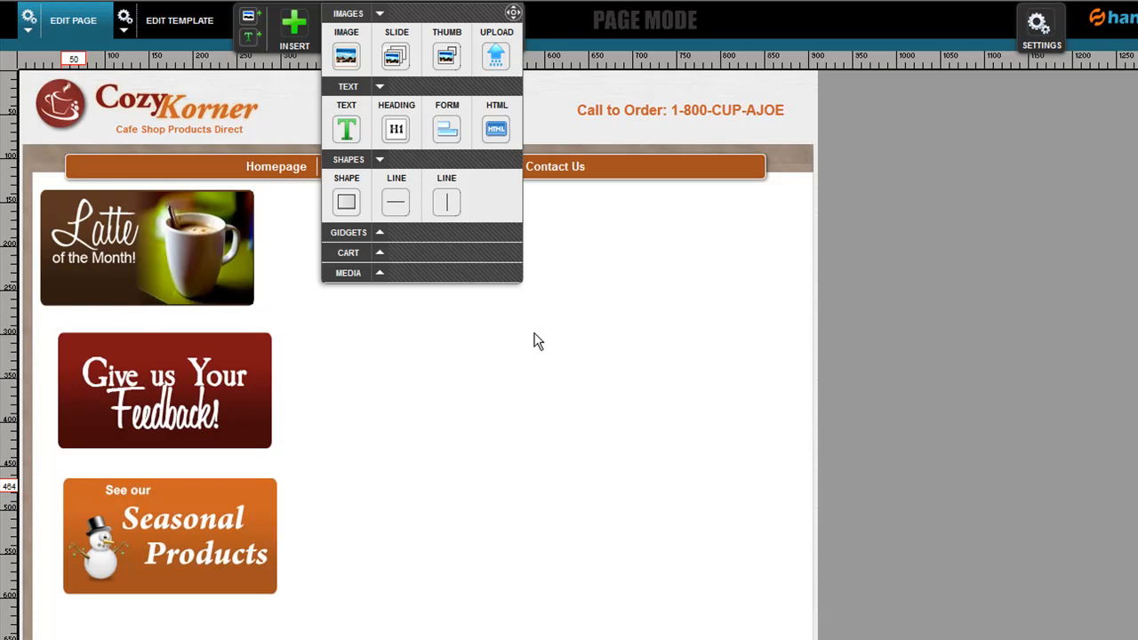
pyautogui.click(496, 58)
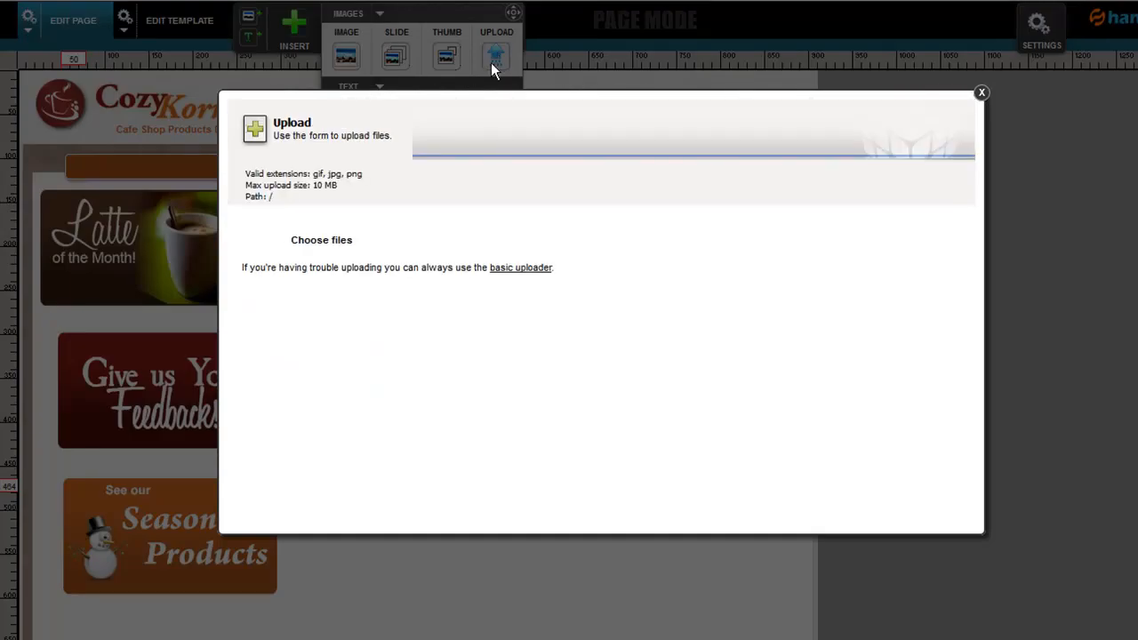
pyautogui.click(309, 242)
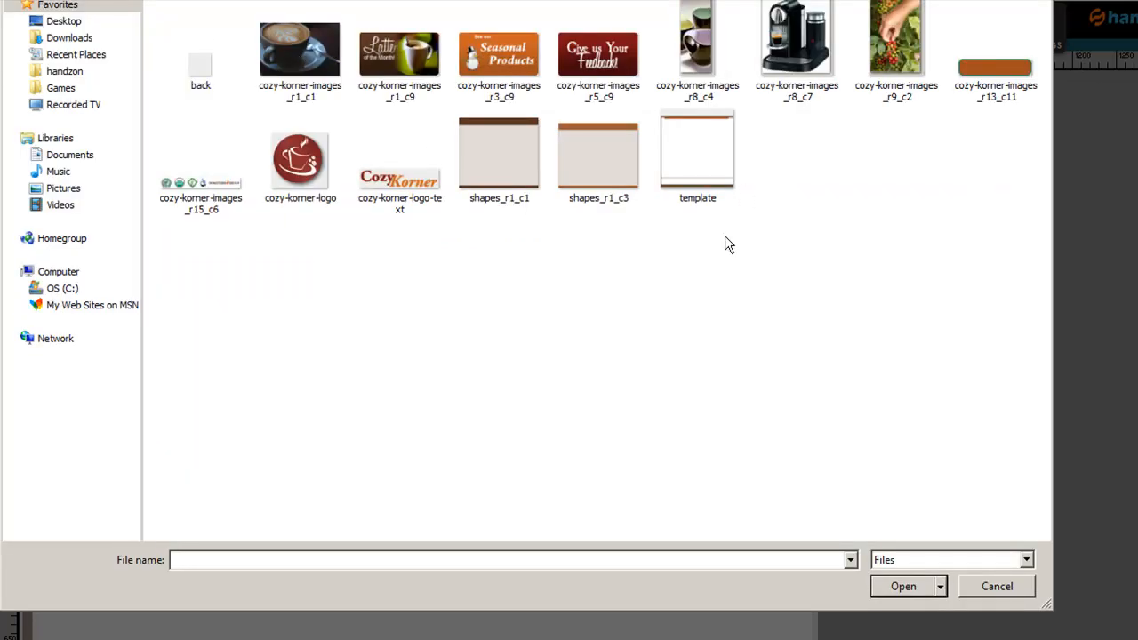
pyautogui.click(1002, 586)
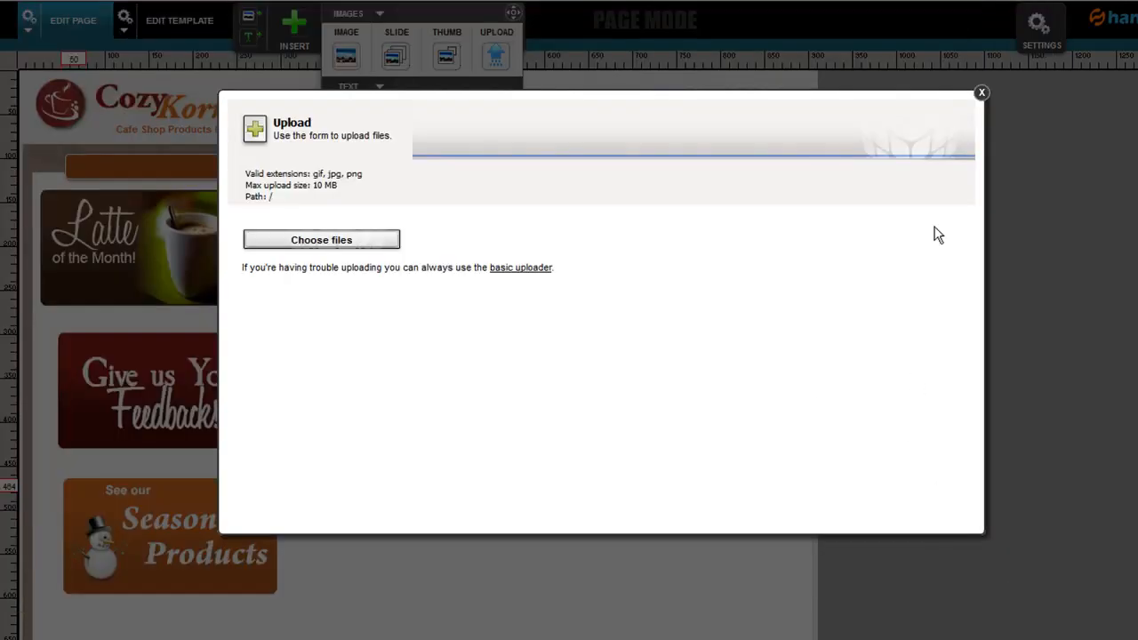
pyautogui.click(982, 94)
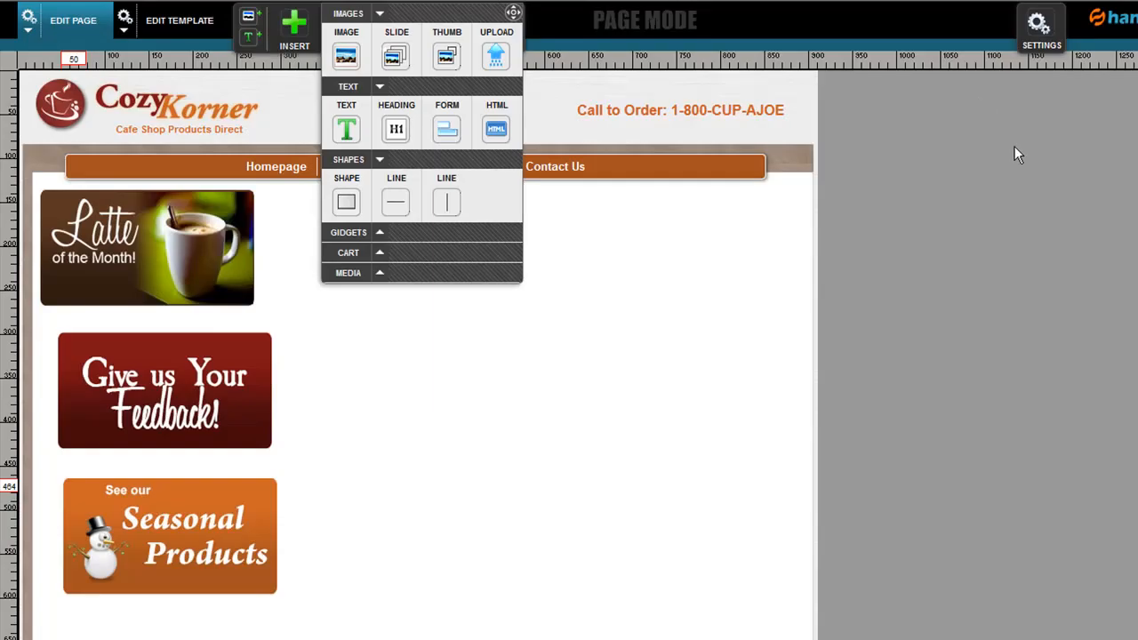
# View the upload form for the /public_html/images folder from the image browser and close both dialogs.
pyautogui.click(300, 34)
pyautogui.click(346, 56)
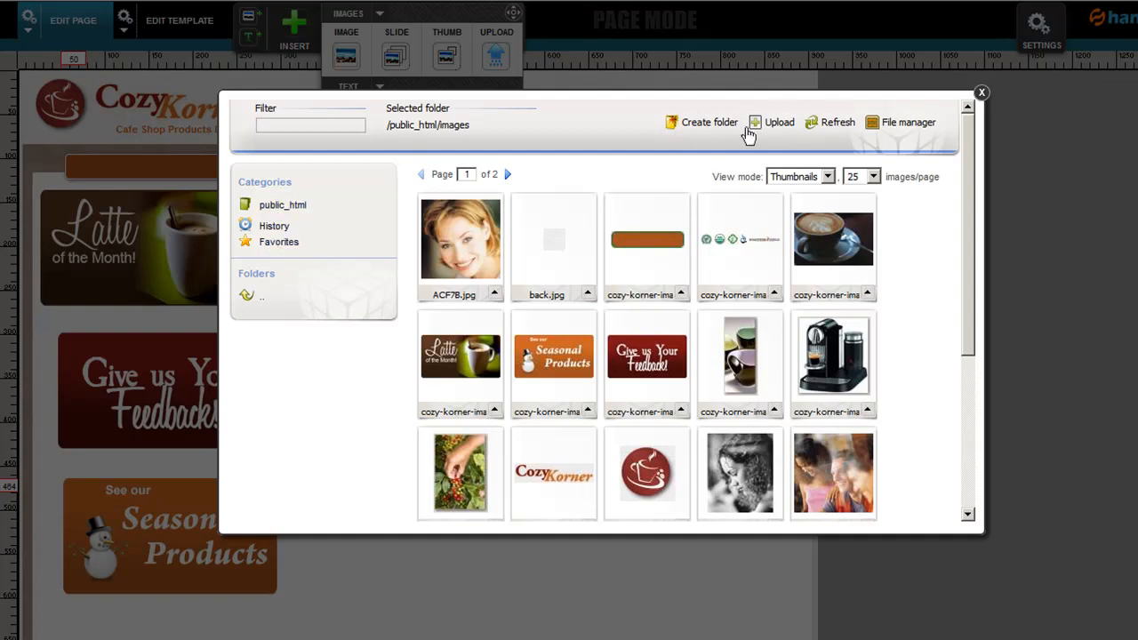
pyautogui.click(782, 125)
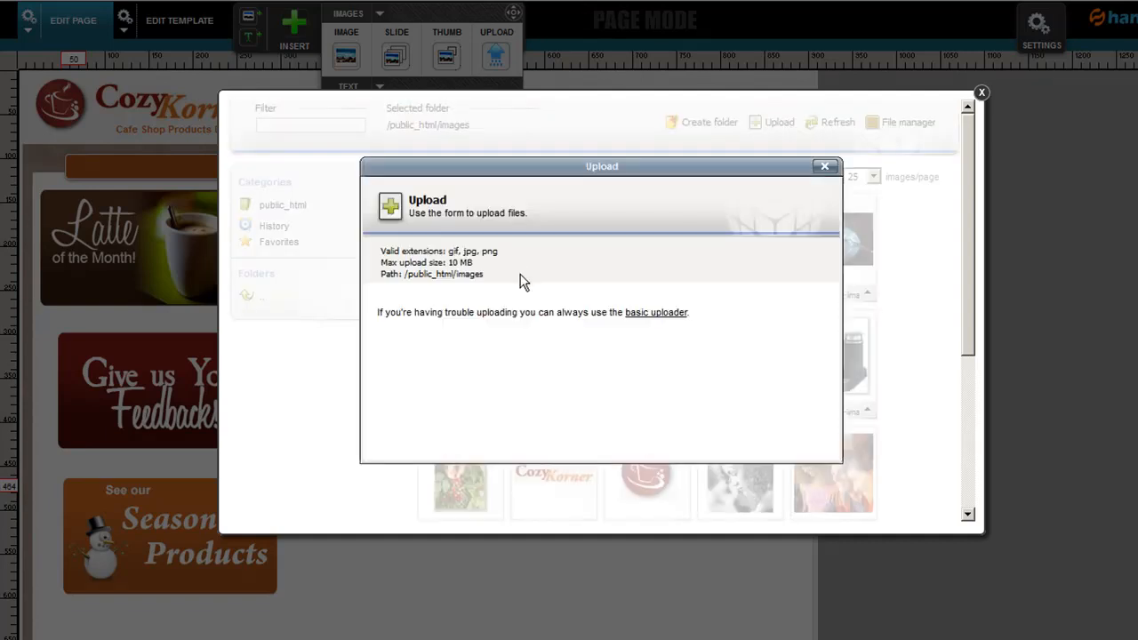
pyautogui.click(824, 166)
pyautogui.click(982, 94)
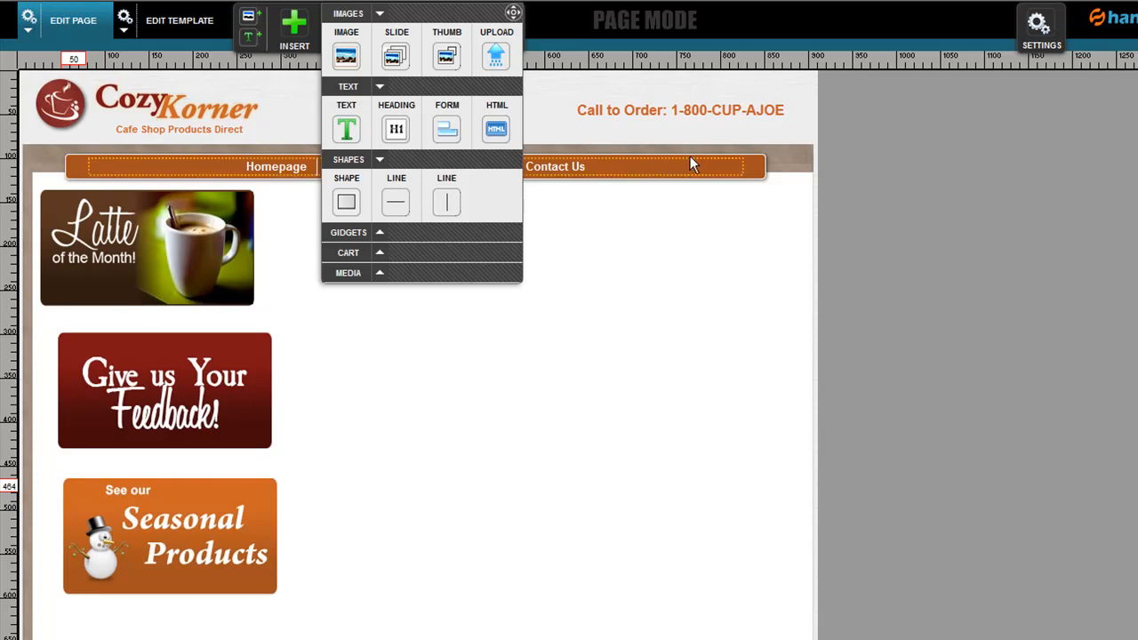
# Insert an image slideshow containing cozy-korner-images_r1_c9.jpg, cozy-korner-images_r3_c9.jpg and cozy-korner-images_r5_c9.jpg.
pyautogui.click(399, 61)
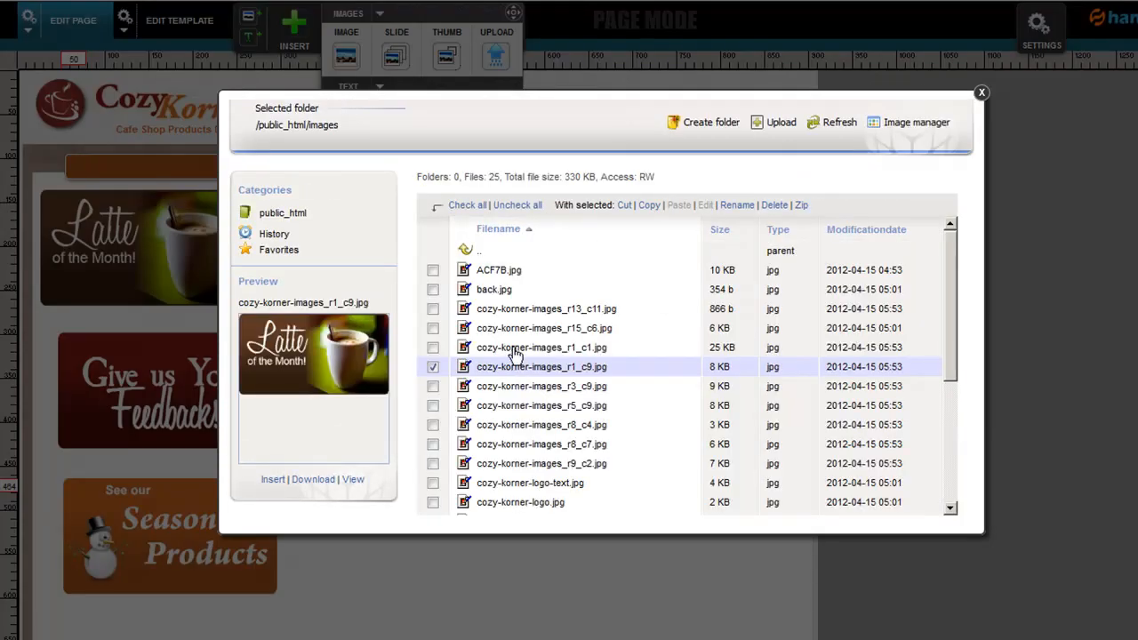
pyautogui.click(515, 348)
pyautogui.click(511, 405)
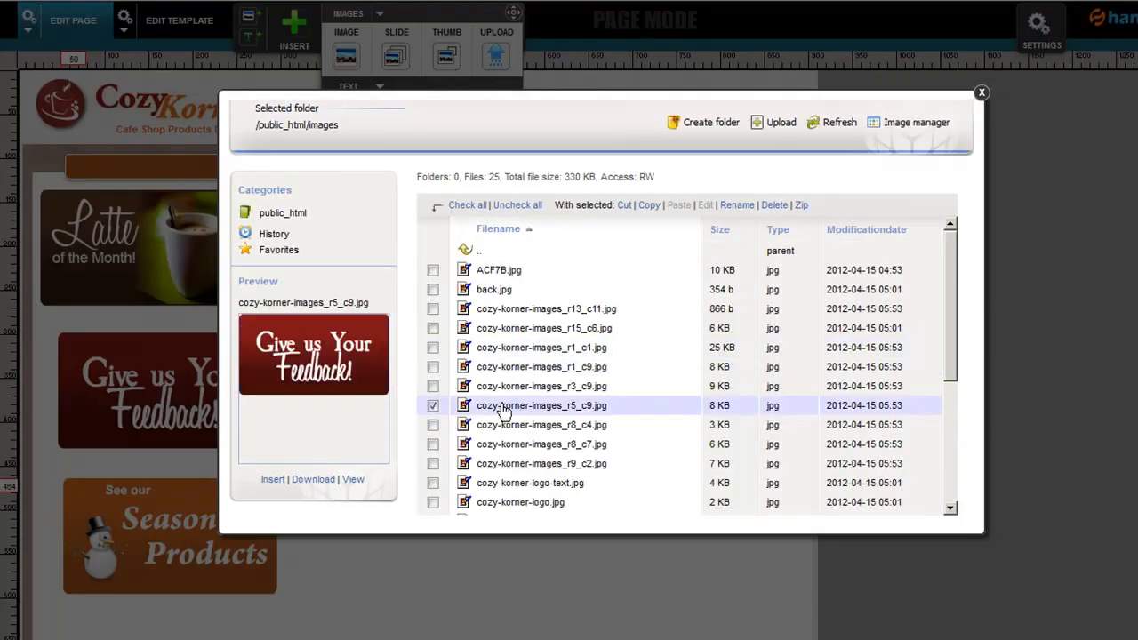
pyautogui.click(433, 386)
pyautogui.click(433, 367)
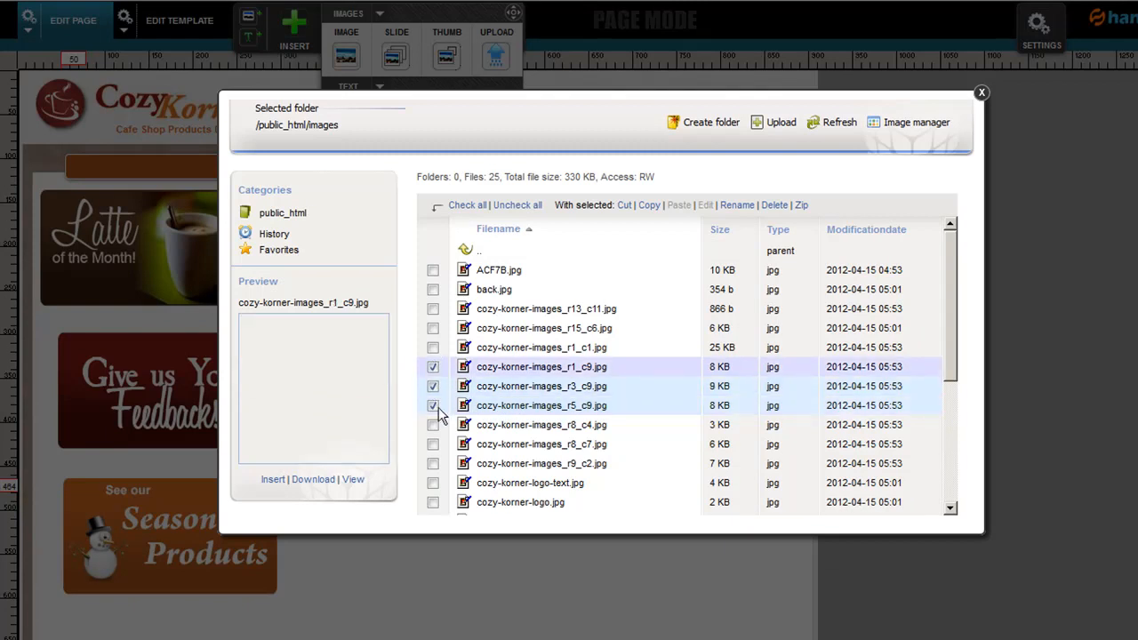
pyautogui.click(281, 479)
# Resize the slideshow to about 260 by 162 and place it beside the Latte banner, about 155 from the top and 330 from the left.
pyautogui.moveTo(449, 427); pyautogui.dragTo(718, 442)
pyautogui.moveTo(831, 554); pyautogui.dragTo(521, 504)
pyautogui.moveTo(438, 529); pyautogui.dragTo(425, 371)
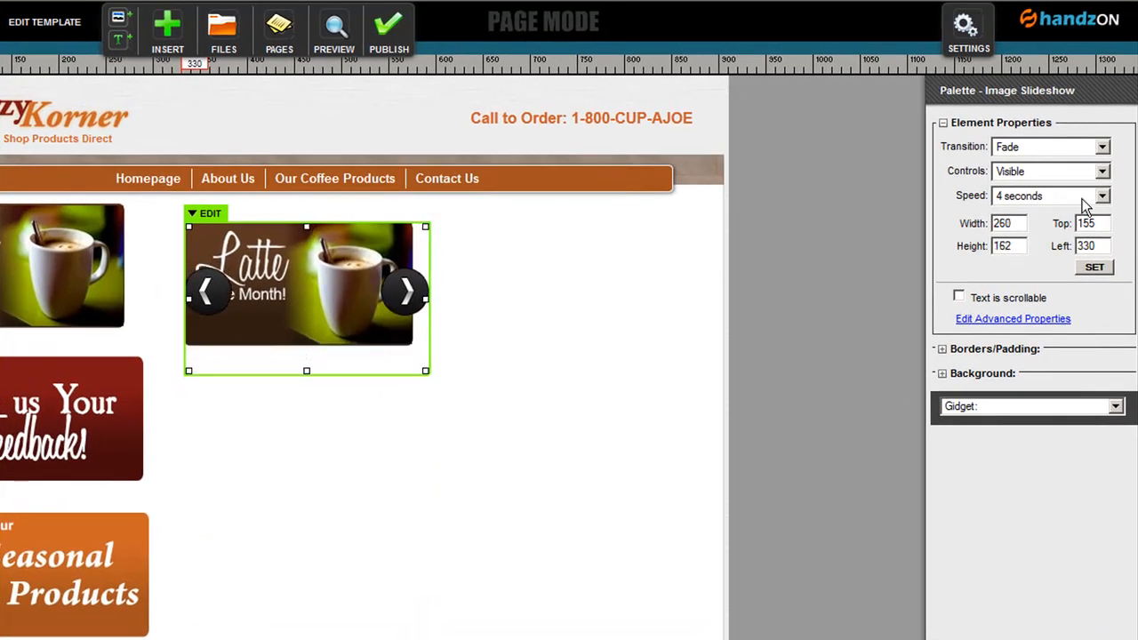
# Set the slideshow's navigation controls to Hidden.
pyautogui.click(1069, 170)
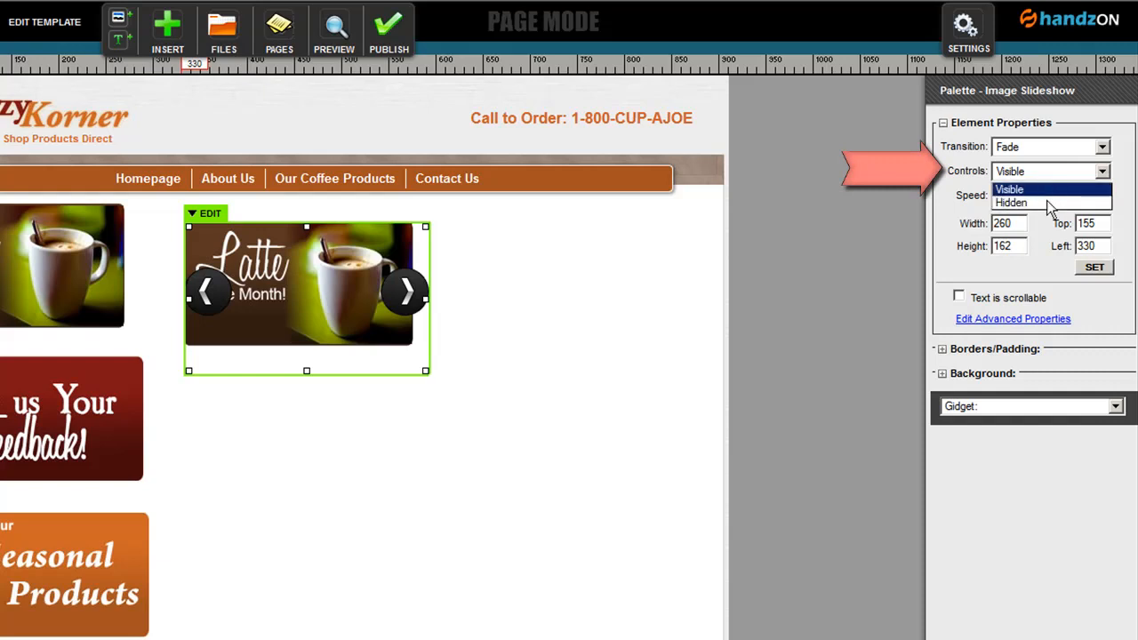
pyautogui.click(1047, 204)
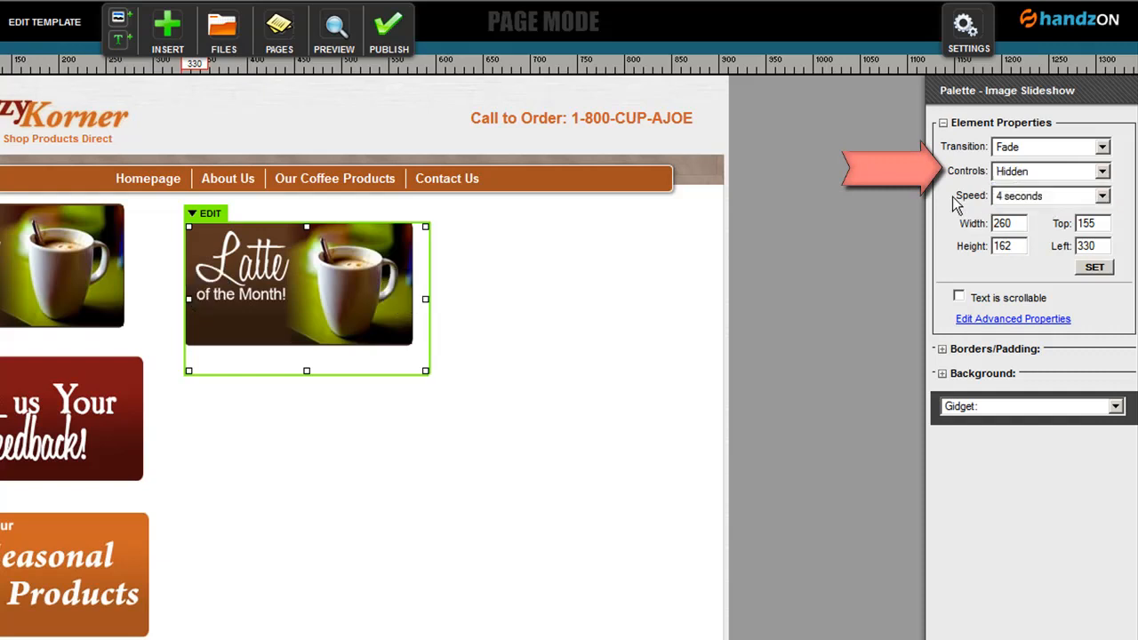
pyautogui.click(1052, 153)
pyautogui.click(1053, 154)
pyautogui.click(1053, 153)
pyautogui.click(1053, 154)
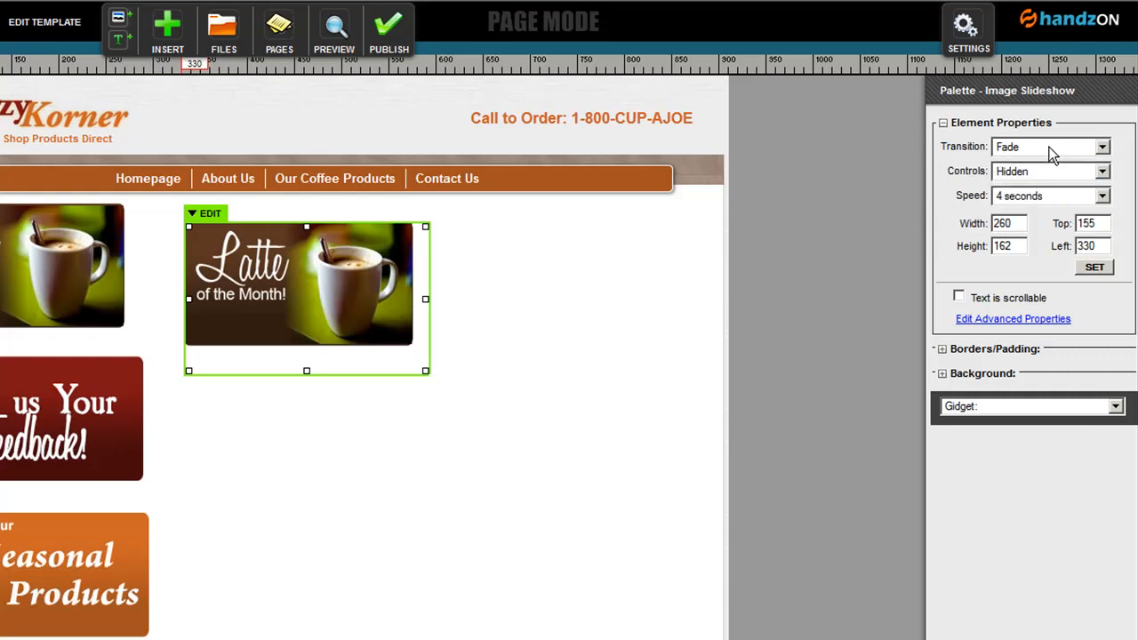
# Set the slideshow's speed to 2 seconds, apply the properties, and preview the page.
pyautogui.click(1041, 196)
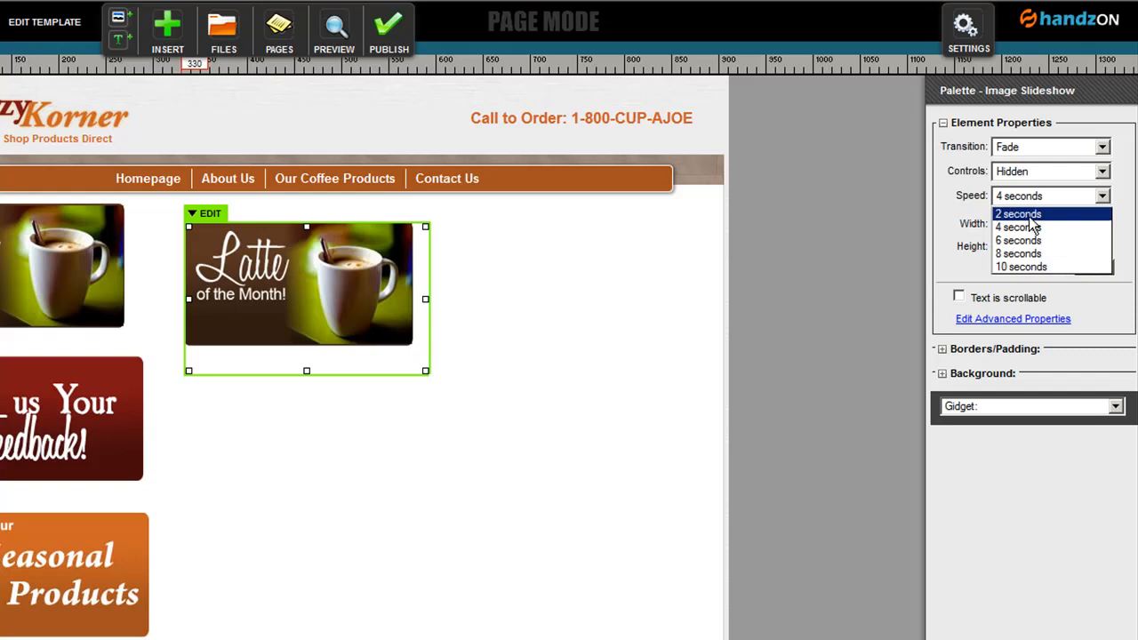
pyautogui.click(1021, 212)
pyautogui.click(1094, 266)
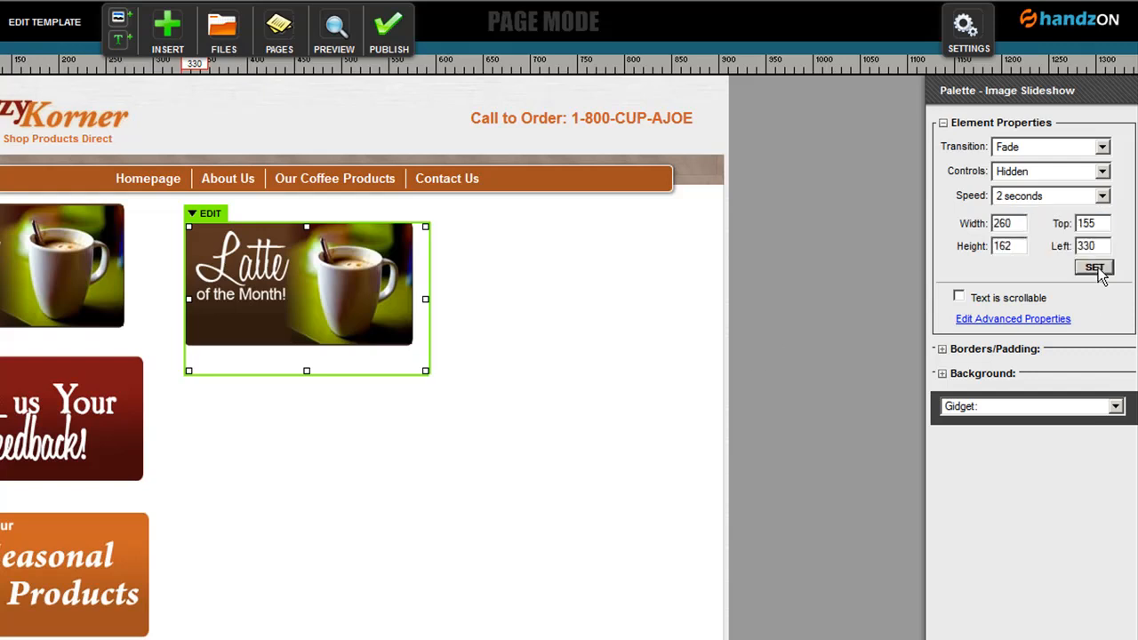
pyautogui.click(500, 443)
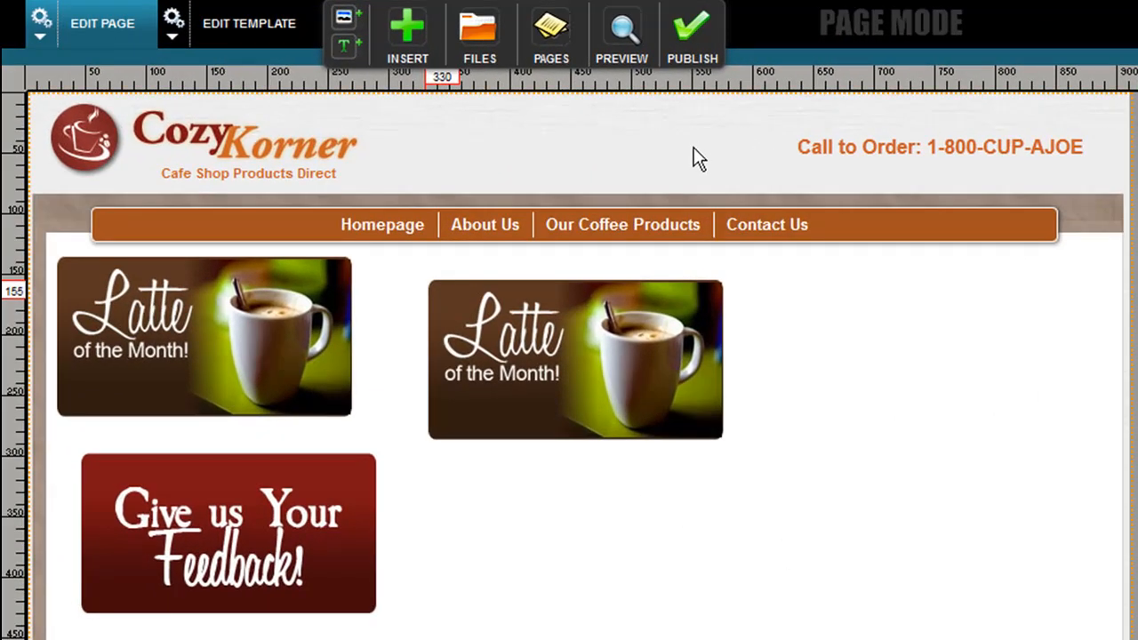
pyautogui.click(581, 31)
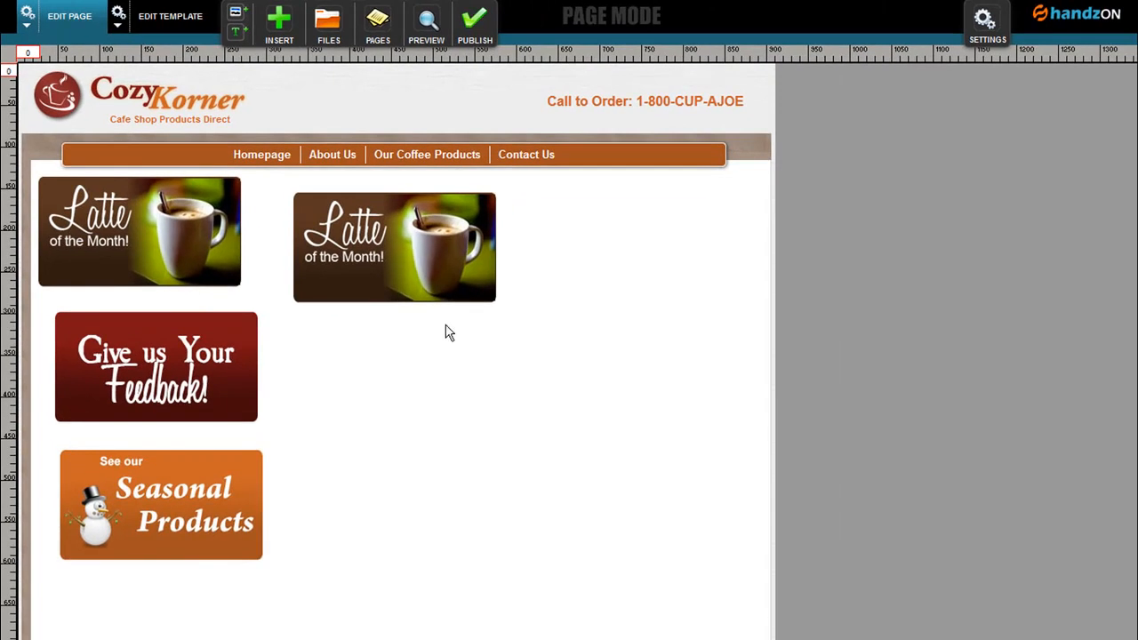
# Select the slideshow and examine its available transition types without changing the current one.
pyautogui.click(418, 258)
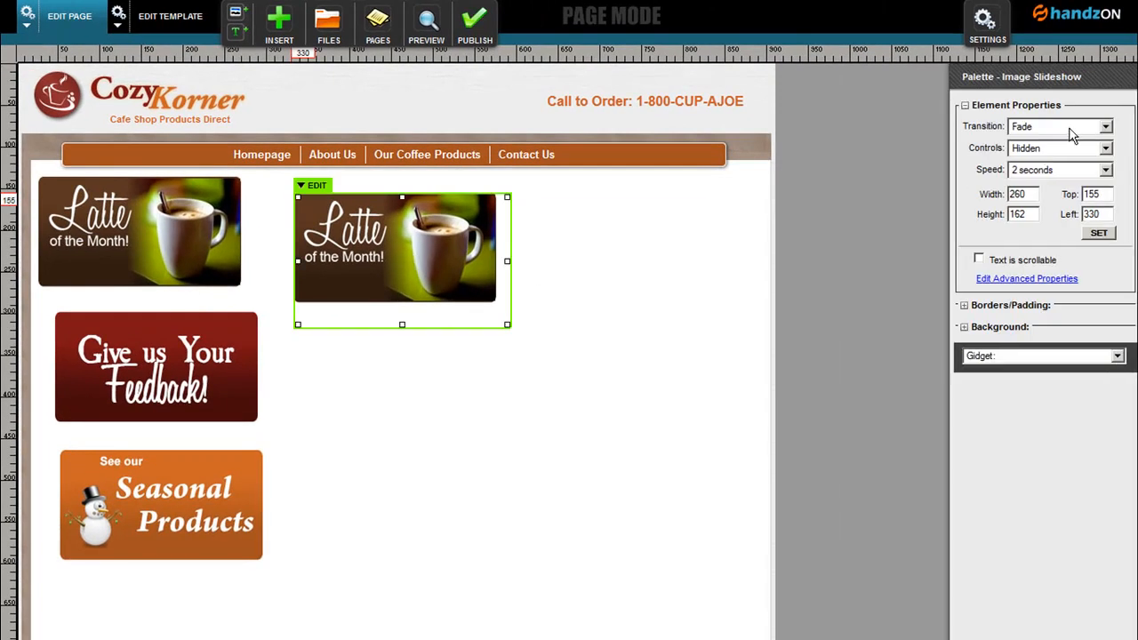
pyautogui.click(1073, 129)
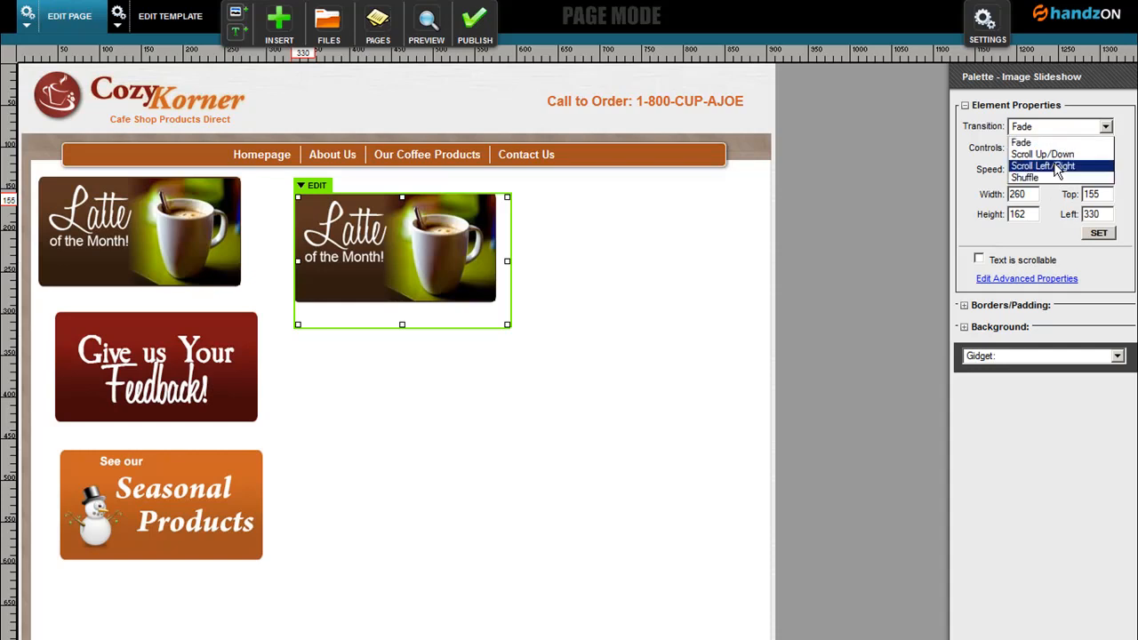
pyautogui.click(970, 144)
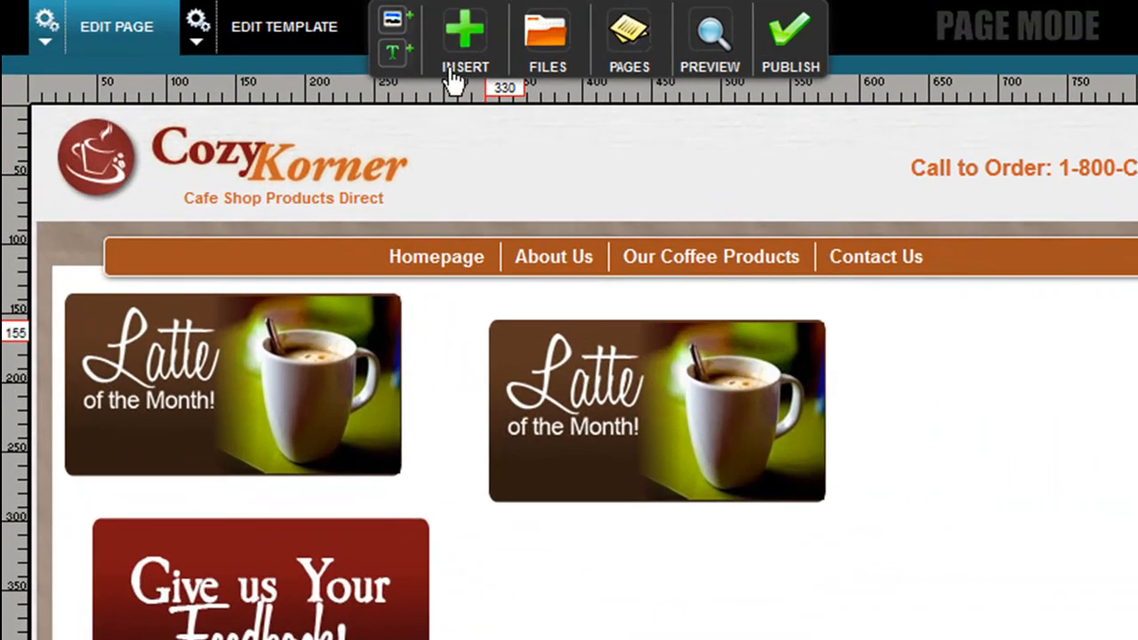
# Insert a photo thumbnail below the slideshow, about 346 from the top and 377 from the left, and try its enlargement in the page preview.
pyautogui.click(276, 37)
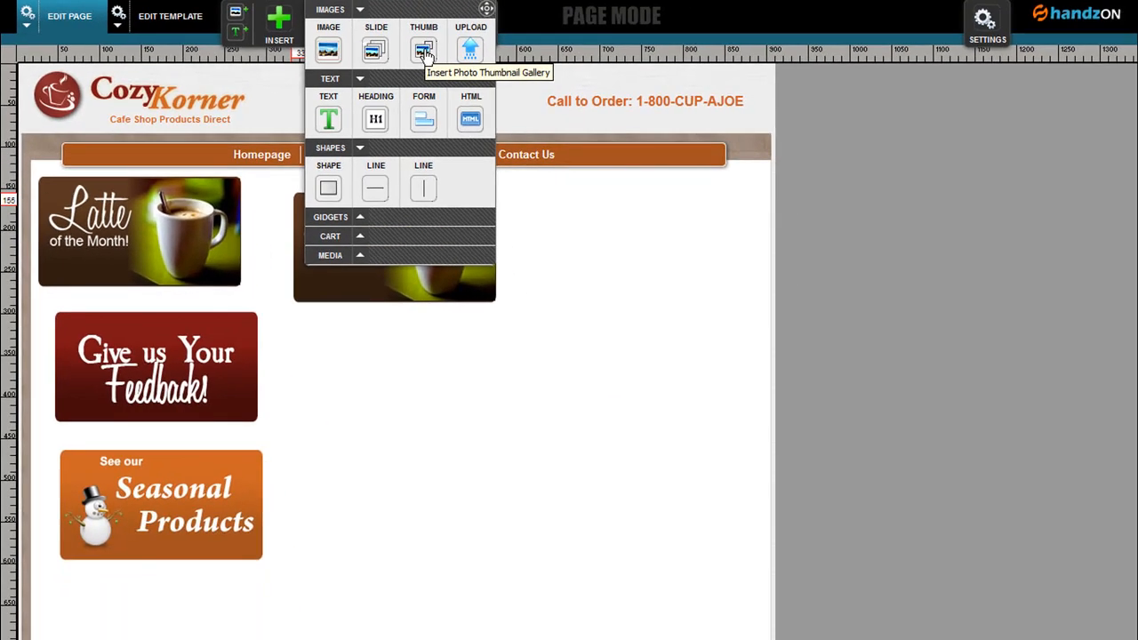
pyautogui.click(425, 52)
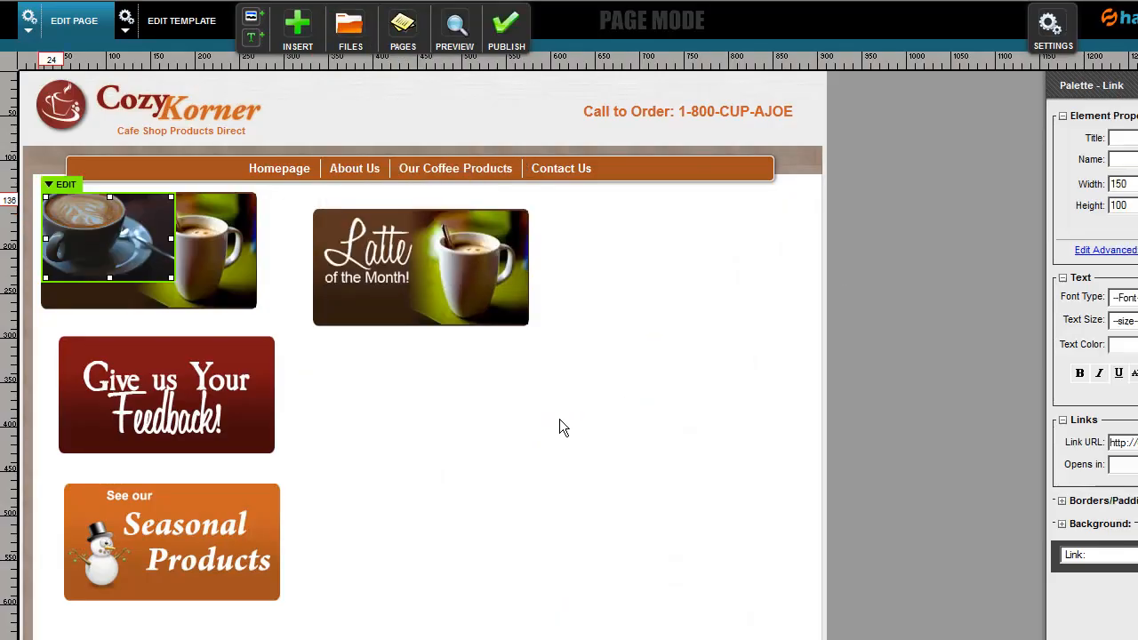
pyautogui.moveTo(146, 222); pyautogui.dragTo(462, 395)
pyautogui.click(608, 532)
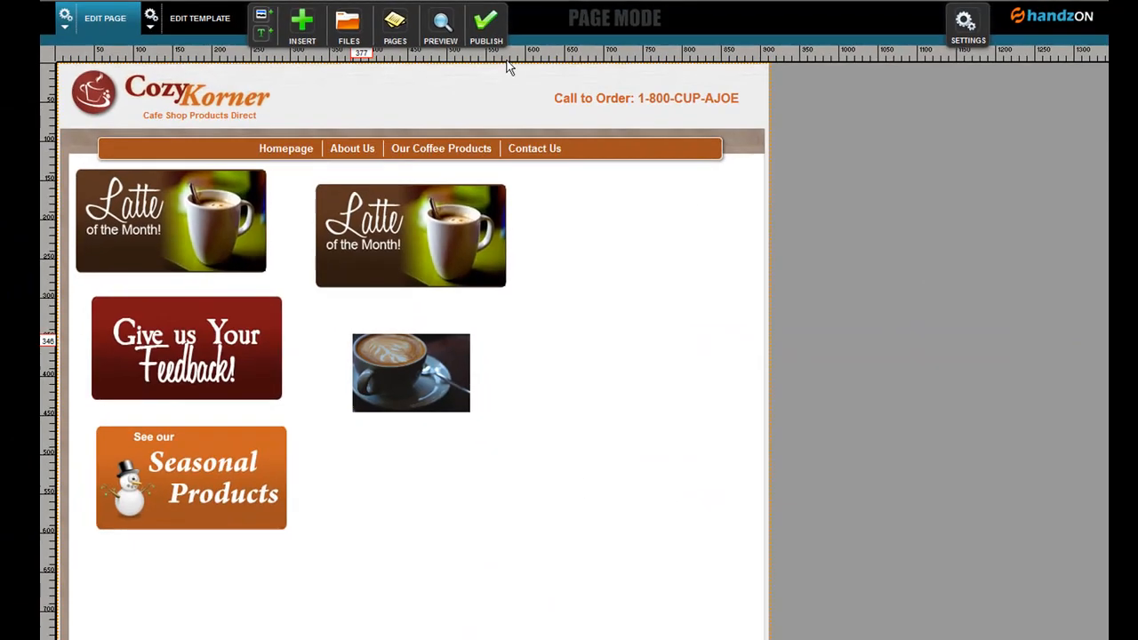
pyautogui.click(450, 30)
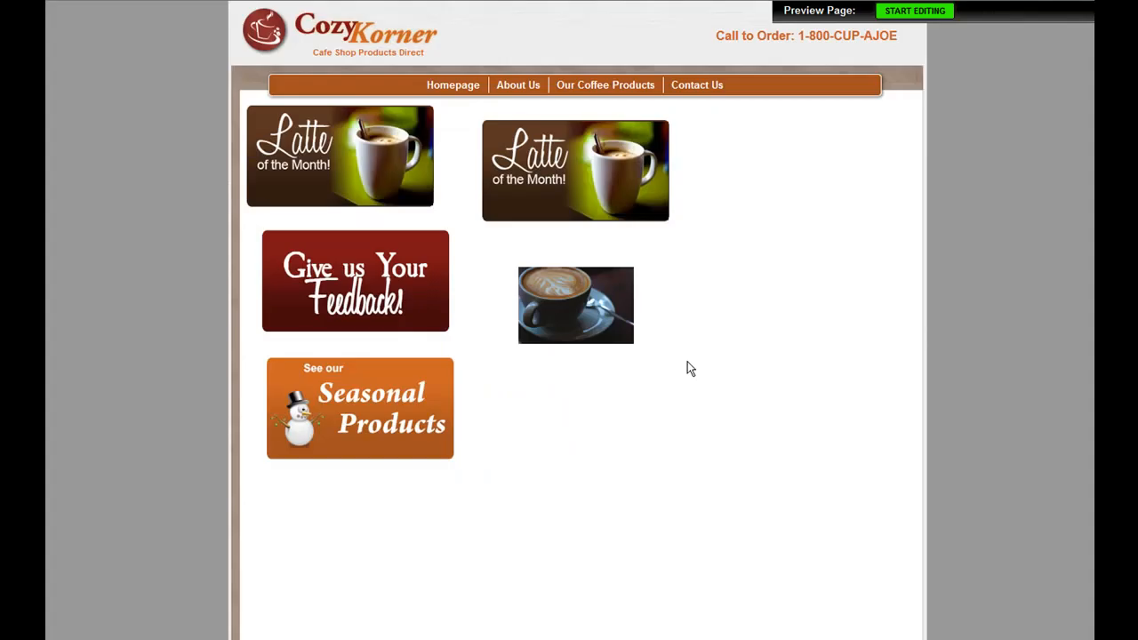
pyautogui.click(583, 313)
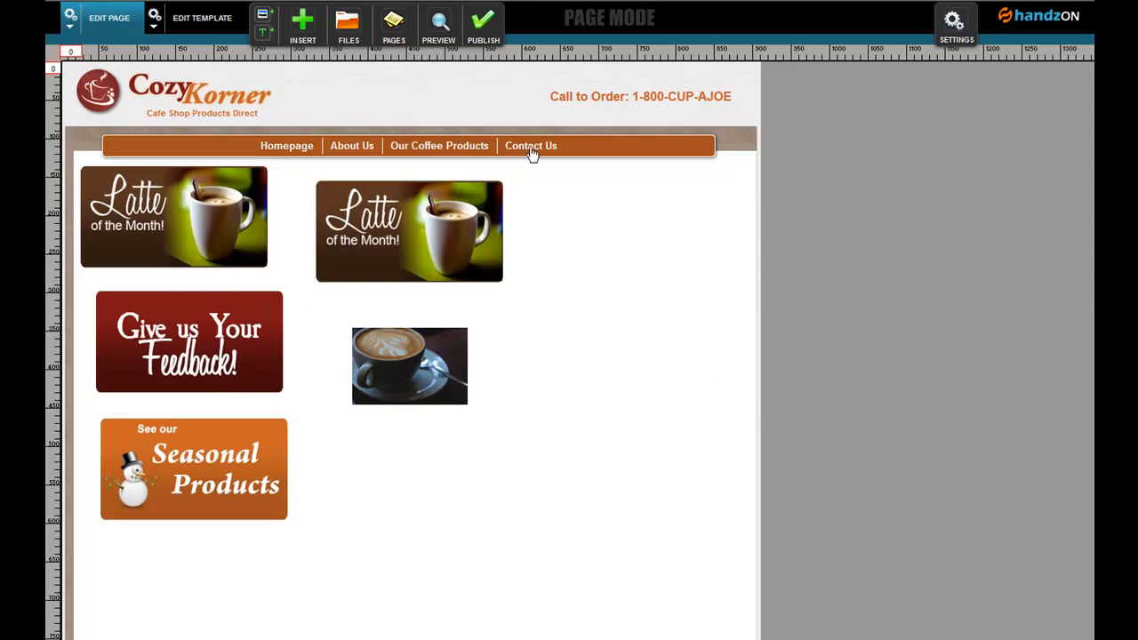
# Delete the coffee cup photo thumbnail from the page.
pyautogui.click(437, 343)
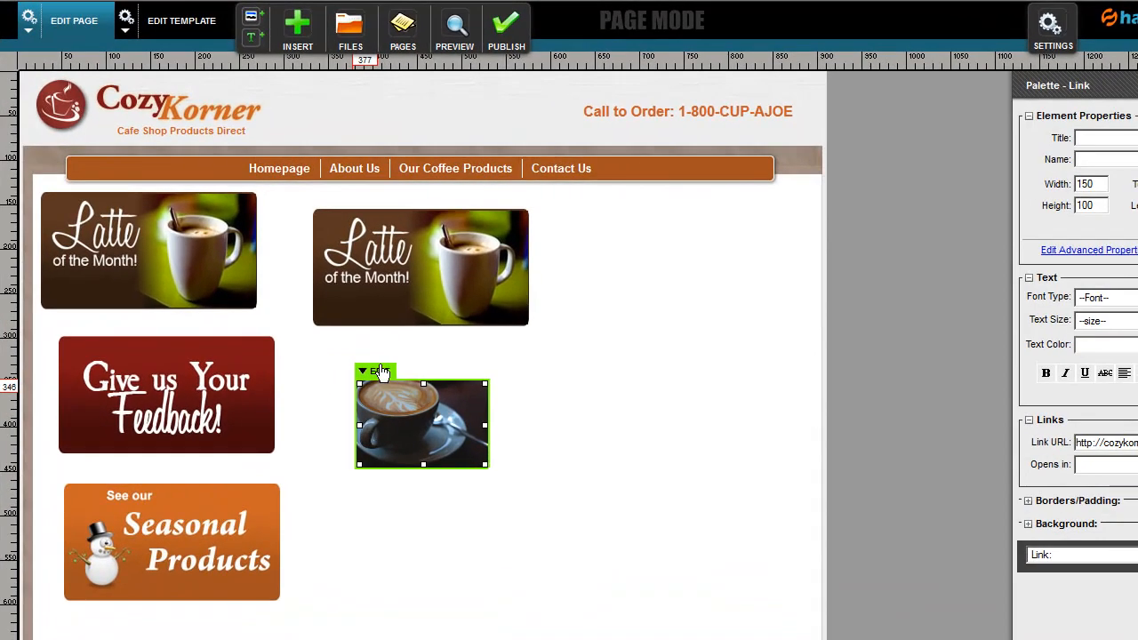
pyautogui.click(373, 366)
pyautogui.click(422, 528)
pyautogui.click(722, 409)
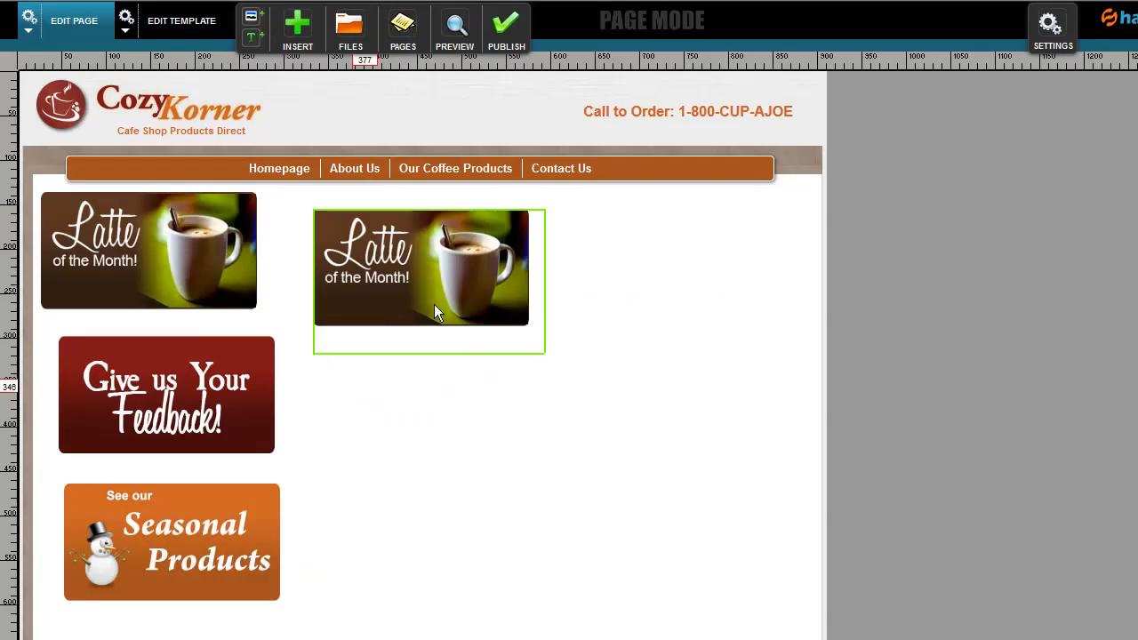
# Delete the image slideshow from the page.
pyautogui.click(333, 211)
pyautogui.click(333, 205)
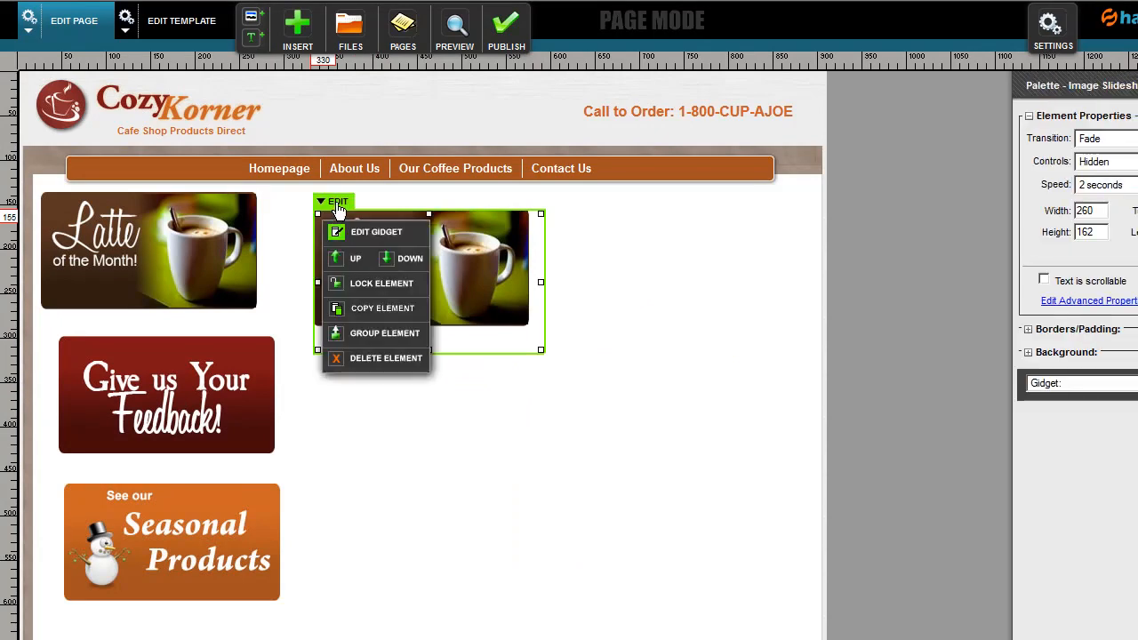
pyautogui.click(380, 360)
pyautogui.click(710, 405)
# Delete the Latte of the Month, Give us Your Feedback and Seasonal Products banners from the page.
pyautogui.click(190, 249)
pyautogui.press('Delete')
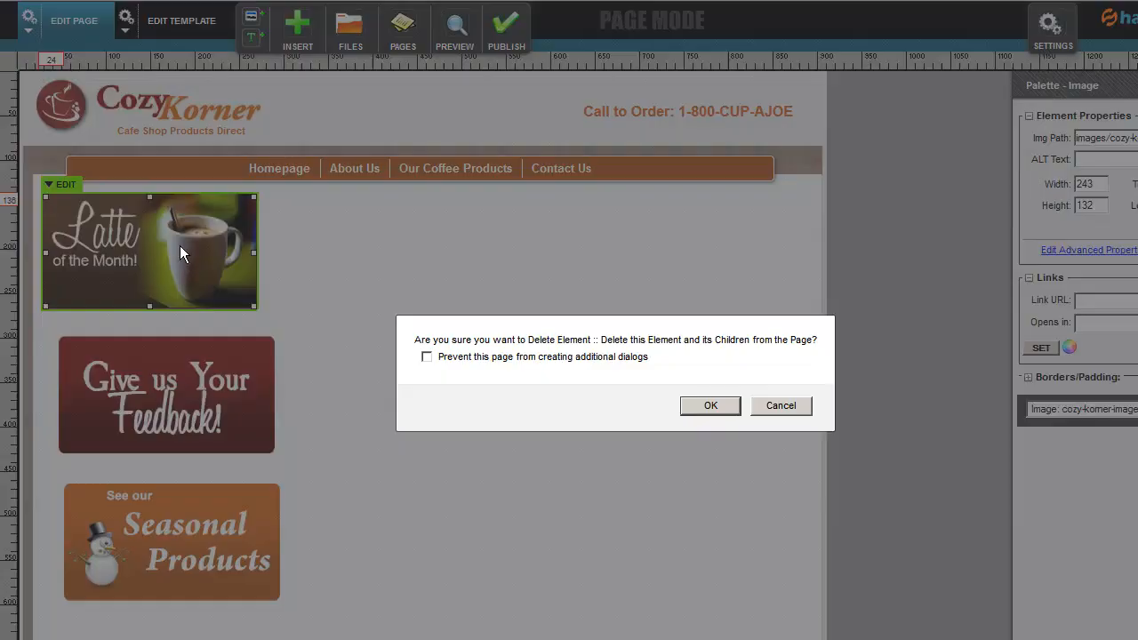
pyautogui.press('Return')
pyautogui.click(171, 414)
pyautogui.press('Delete')
pyautogui.press('Return')
pyautogui.click(251, 547)
pyautogui.press('Delete')
pyautogui.press('Return')
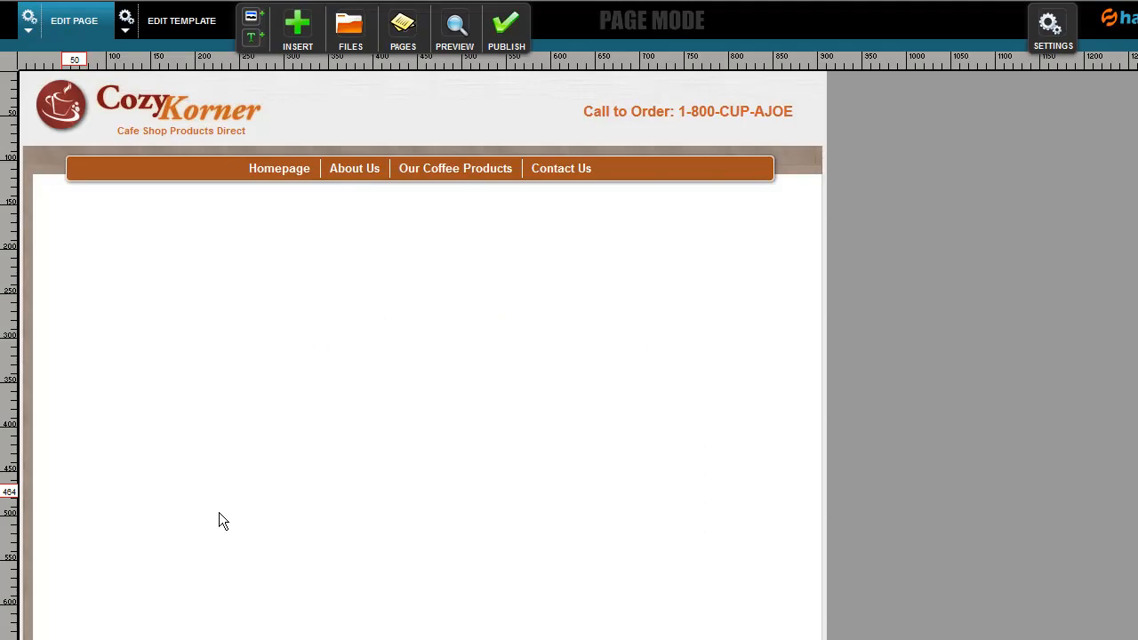
# Insert the coffee cup image, resize it to about 157 by 104, and place it about 188 from the top and 184 from the left.
pyautogui.click(296, 38)
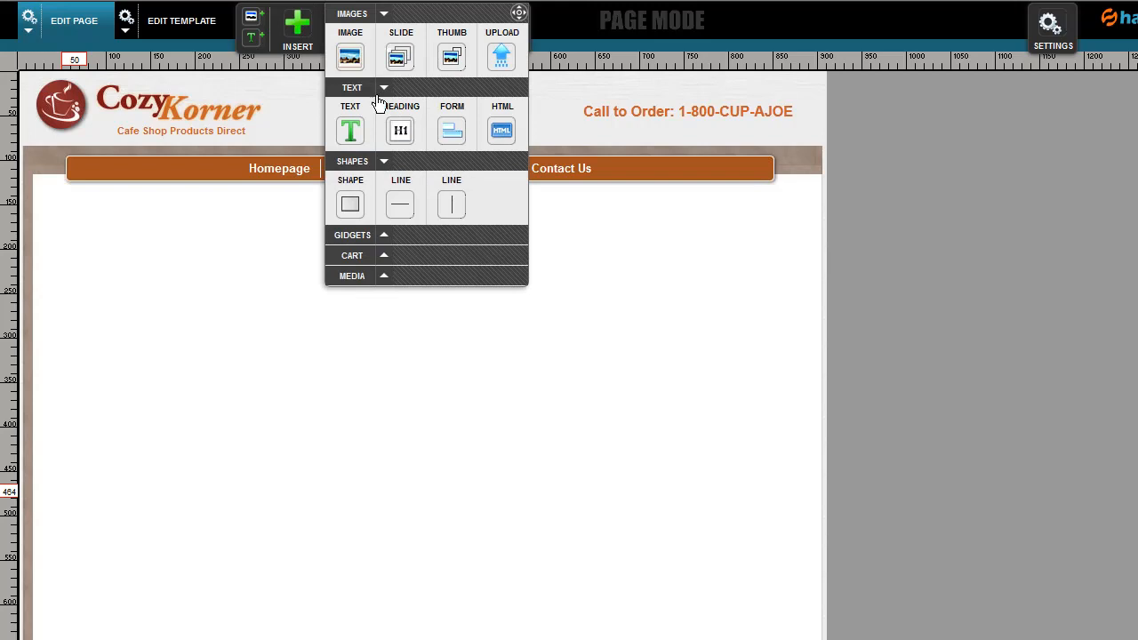
pyautogui.click(350, 58)
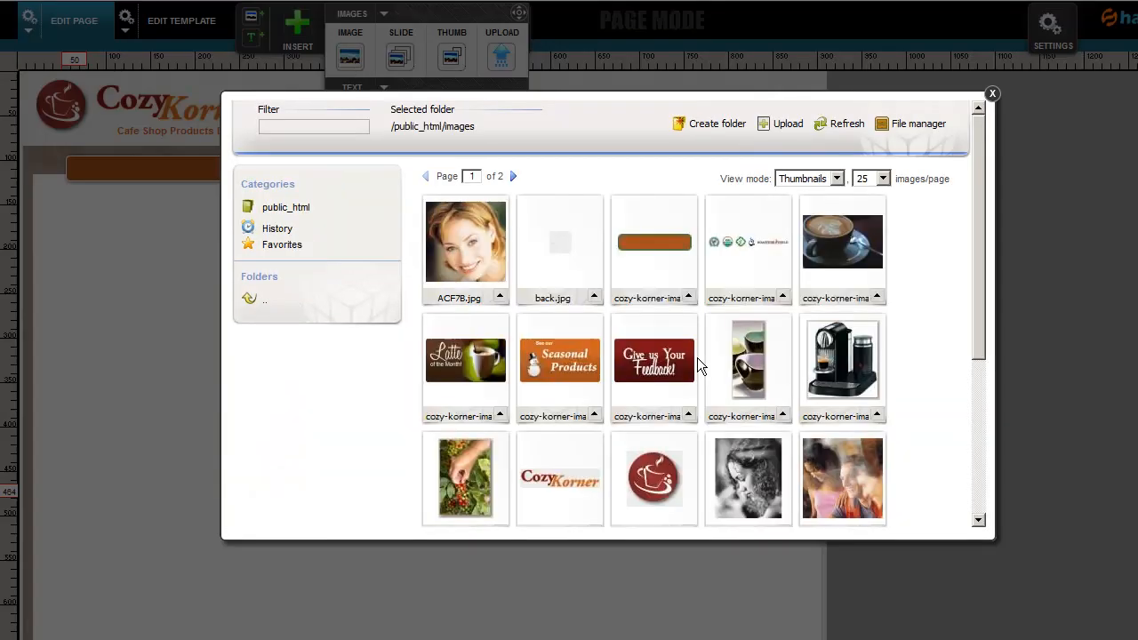
pyautogui.click(831, 256)
pyautogui.moveTo(482, 436); pyautogui.dragTo(470, 367)
pyautogui.moveTo(725, 600); pyautogui.dragTo(321, 336)
pyautogui.click(346, 547)
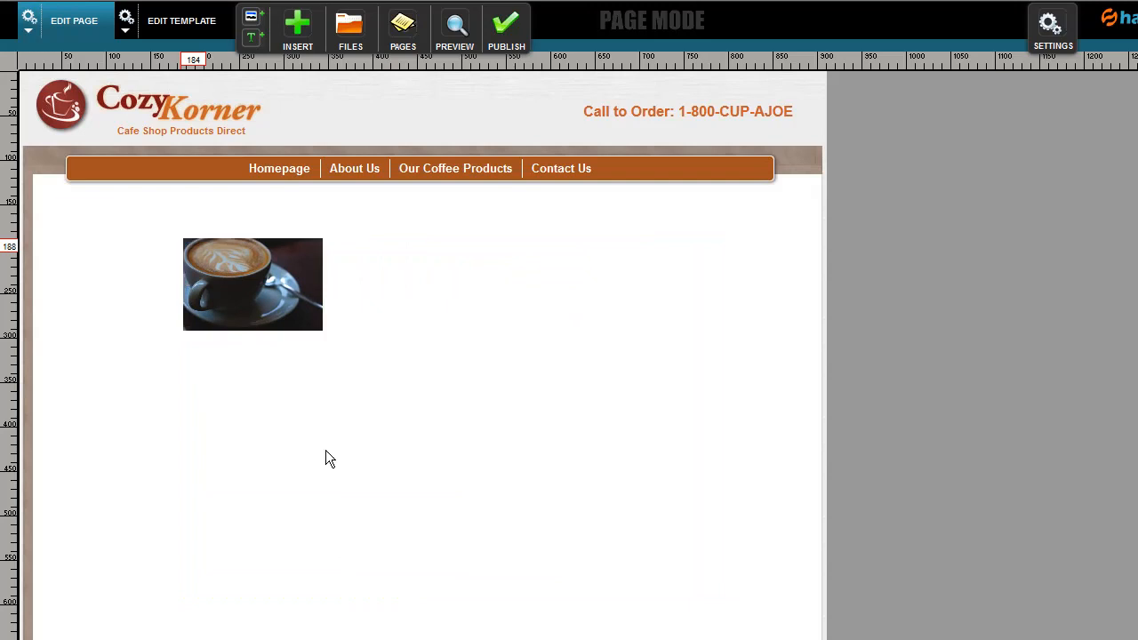
# Move the coffee cup image to about 159 from the top and 66 from the left.
pyautogui.click(234, 269)
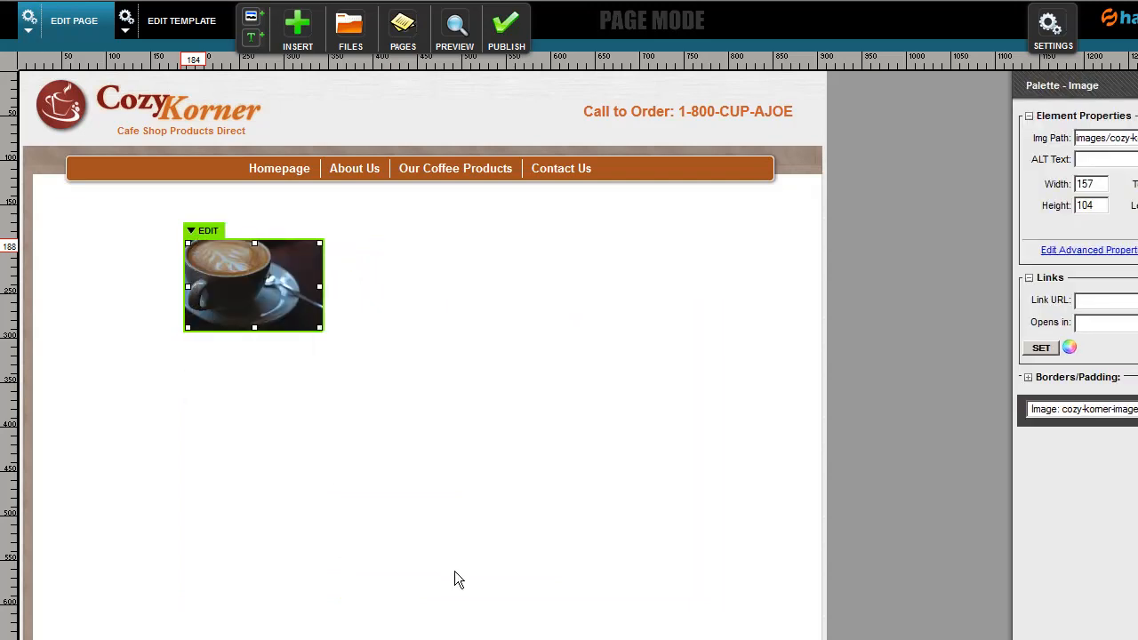
pyautogui.click(436, 548)
pyautogui.moveTo(279, 296); pyautogui.dragTo(604, 290)
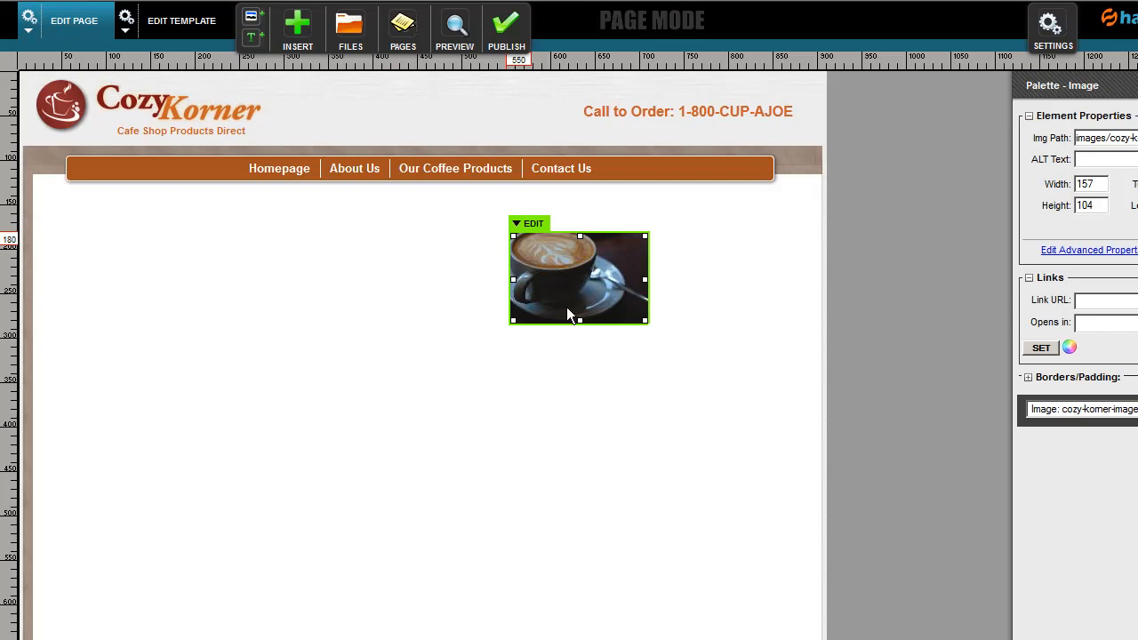
pyautogui.moveTo(582, 292); pyautogui.dragTo(143, 267)
pyautogui.click(357, 285)
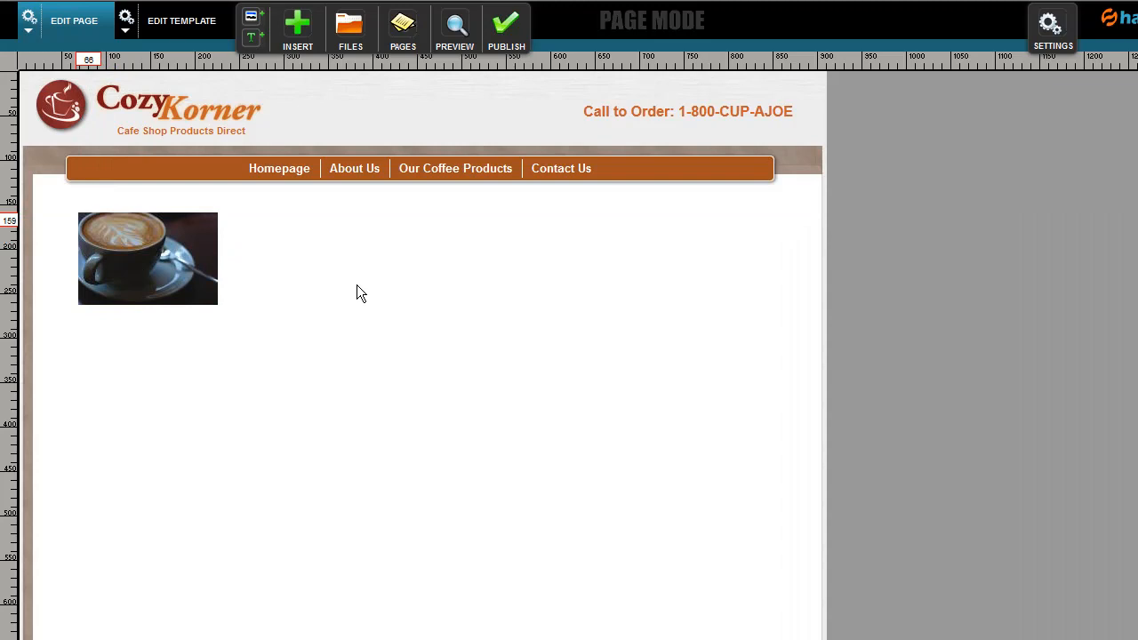